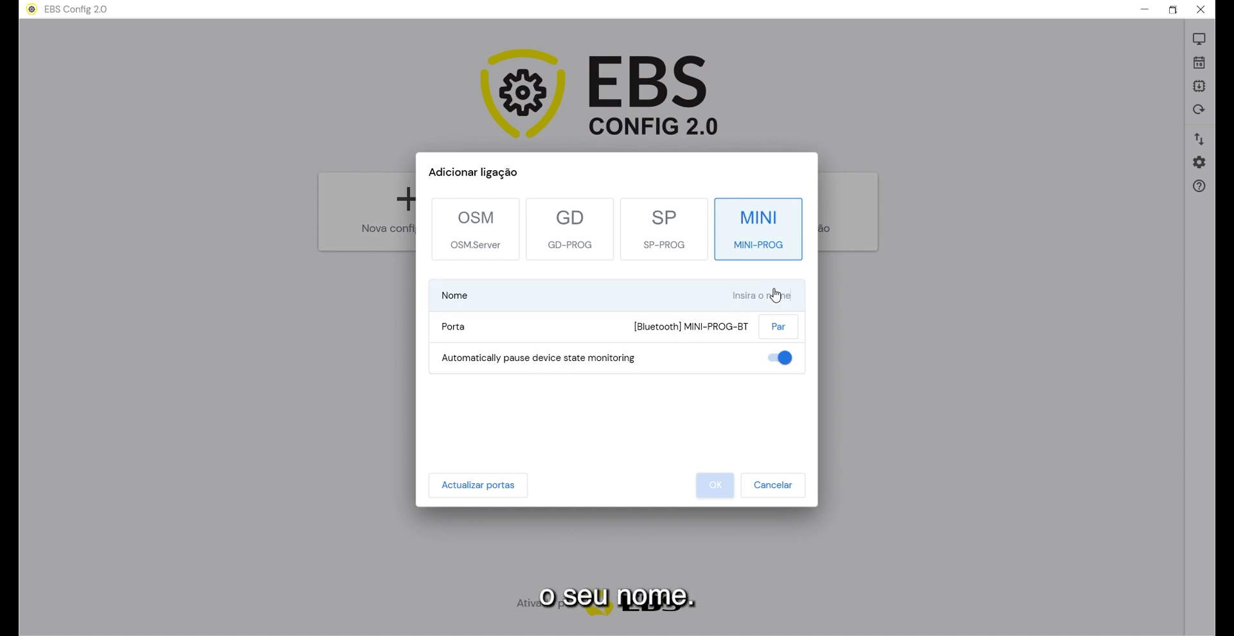
Save the MINI-PROG-BT Bluetooth connection and read the EPX400-xC configuration (firmware 2.19.3, 2 partitions)
type("MI")
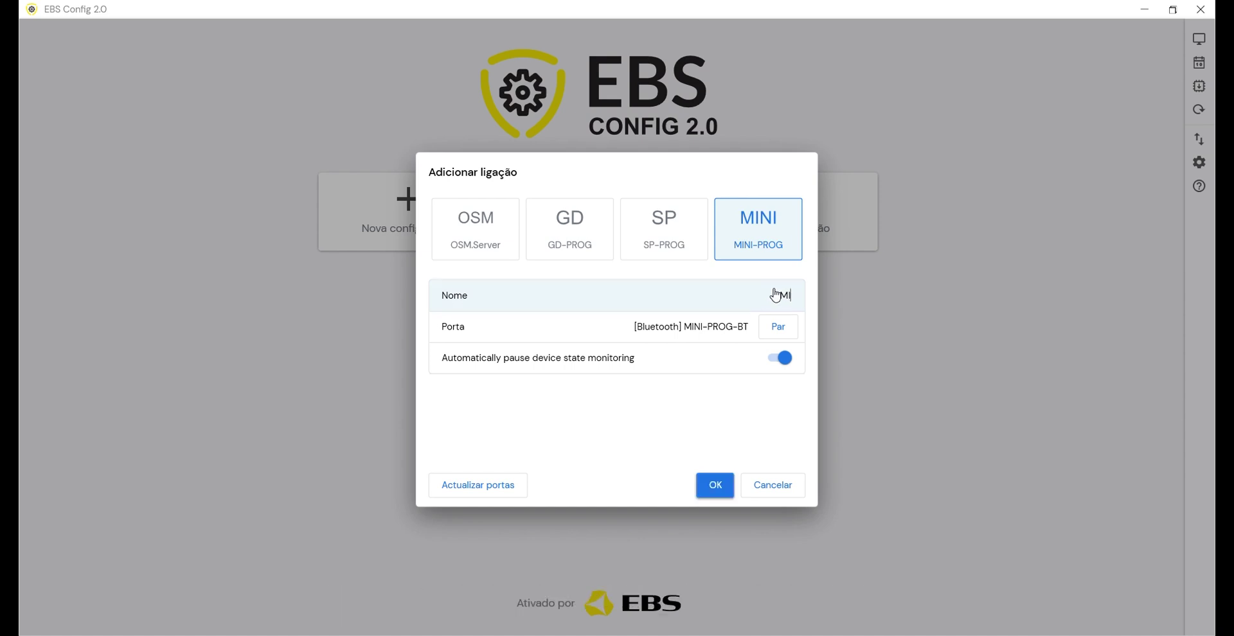
type("NI-PROG-BT")
left_click(715, 490)
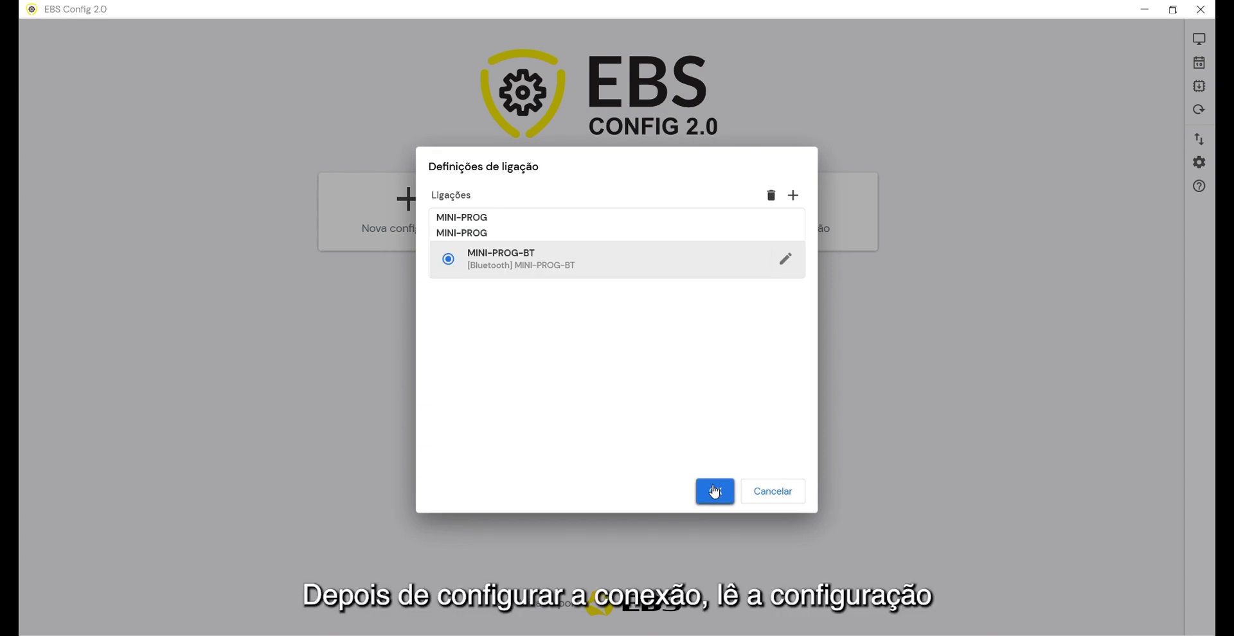
left_click(715, 491)
left_click(800, 232)
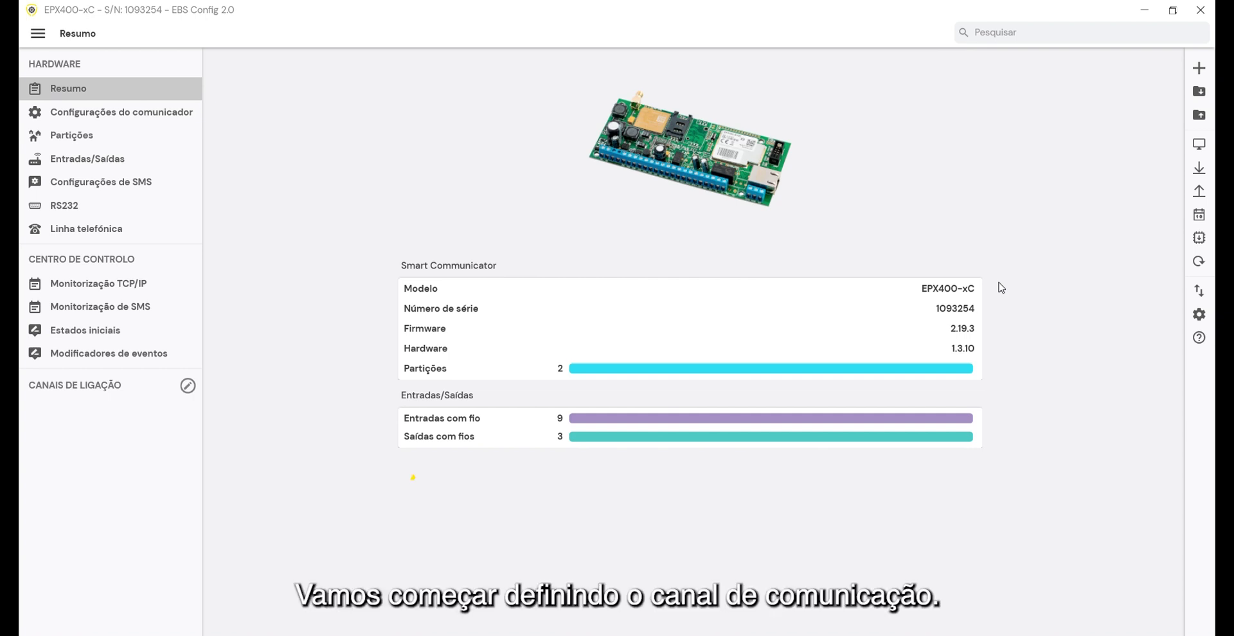
Set the primary connection channel to Rede móvel and save the channel settings
left_click(188, 387)
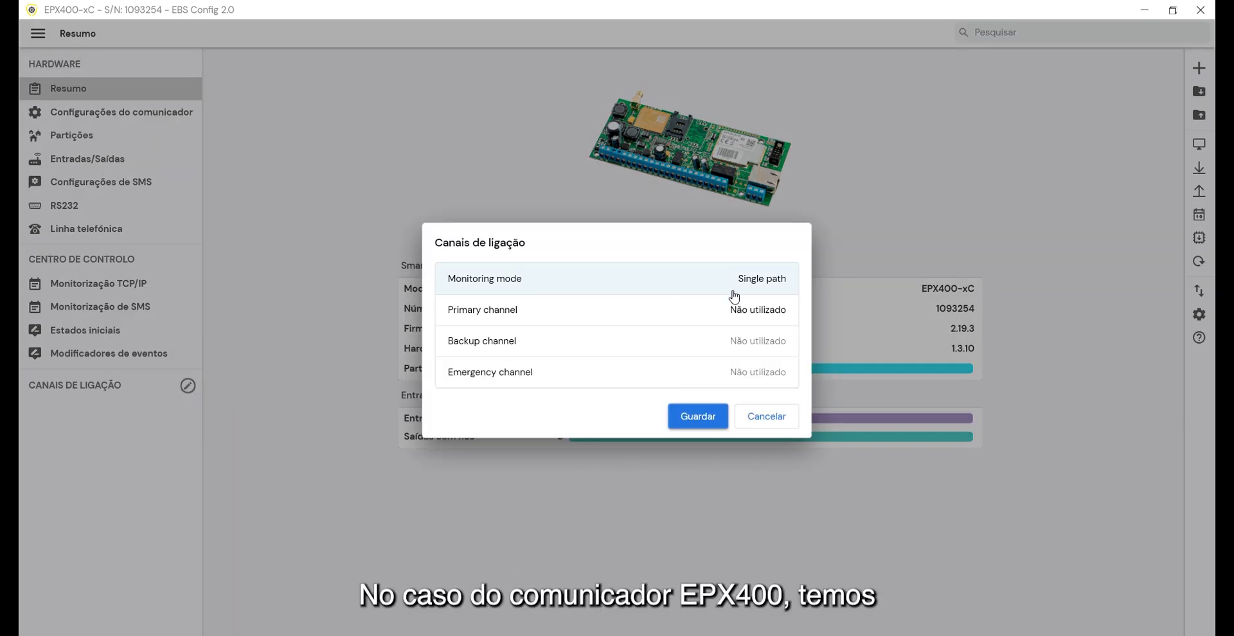
left_click(748, 317)
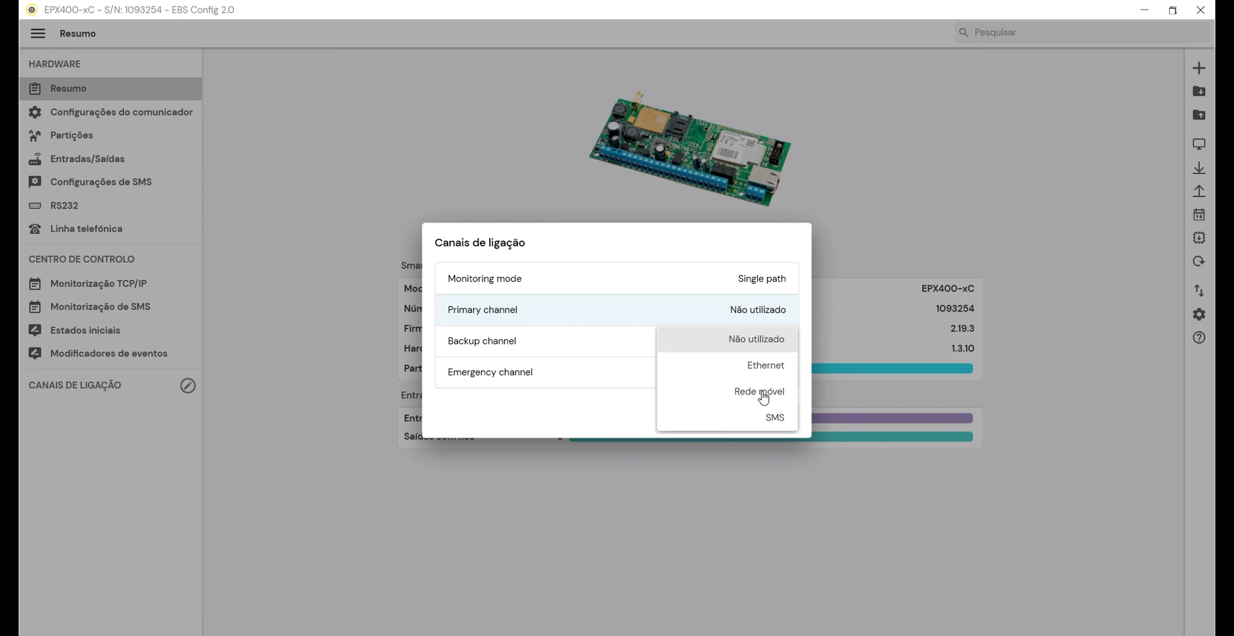
left_click(763, 399)
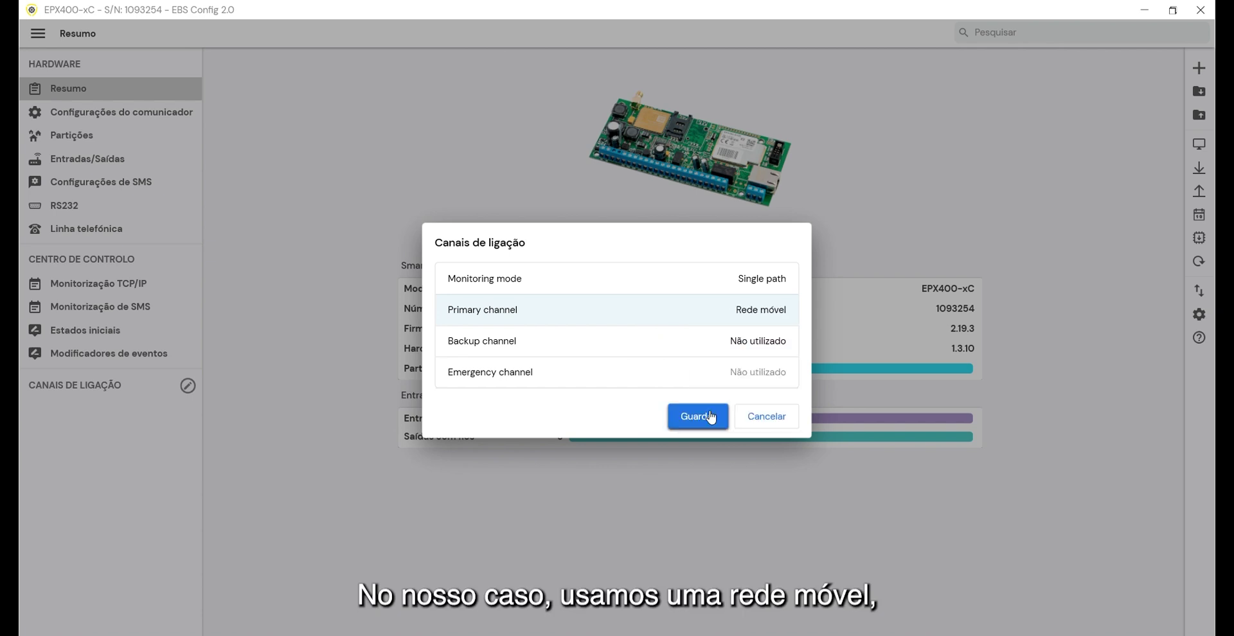
left_click(711, 418)
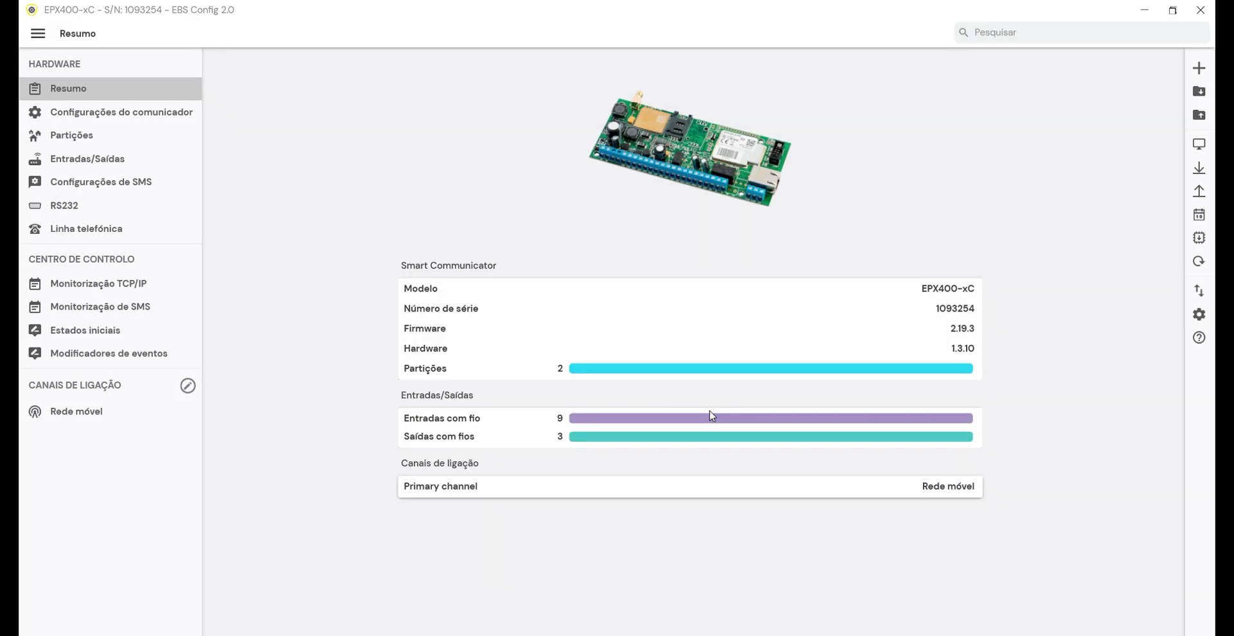
left_click(151, 414)
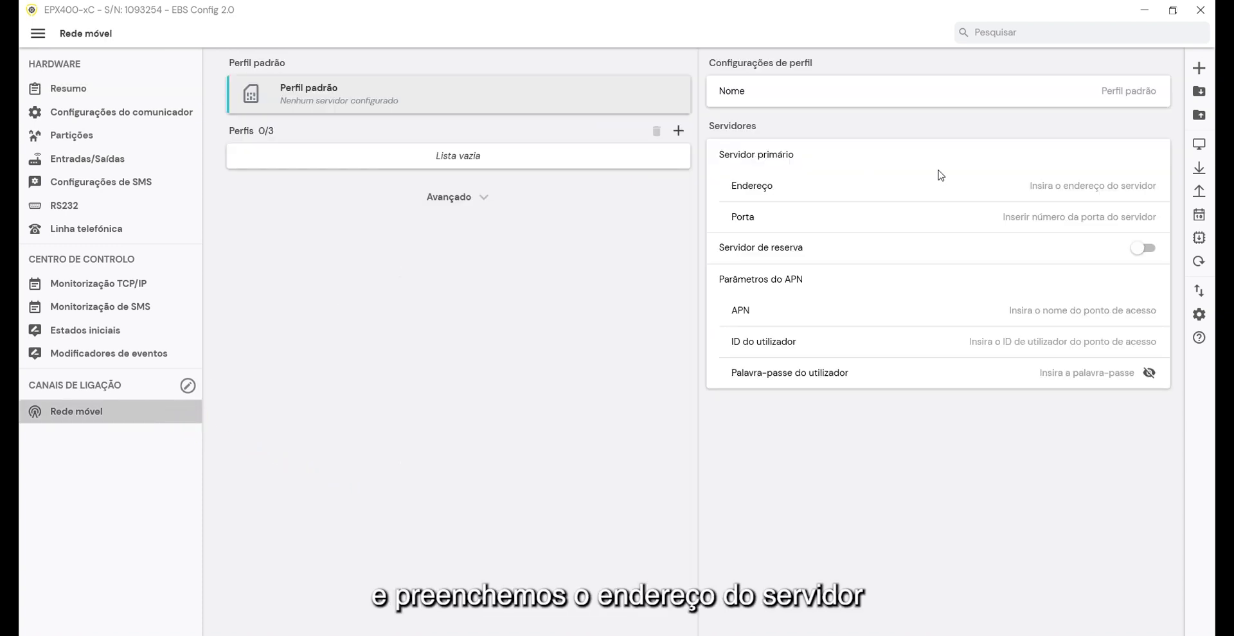
Enter server address 192.155.70.50, port 8855 and APN internet for the mobile network
left_click(1078, 192)
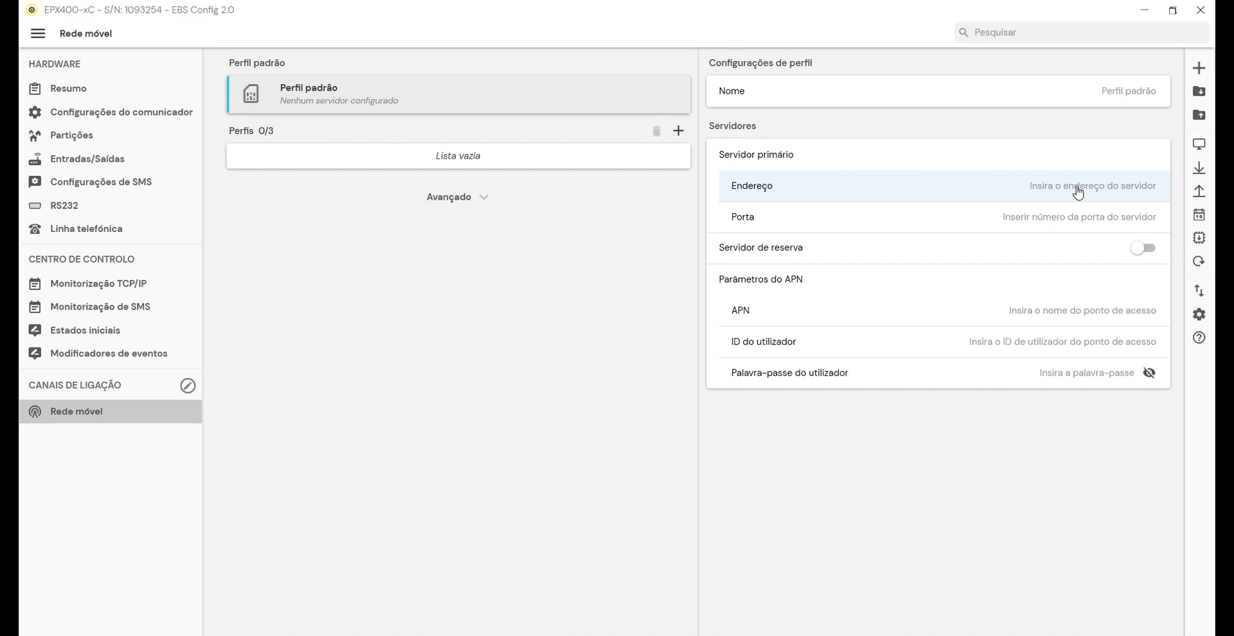
type("192.155.70.50")
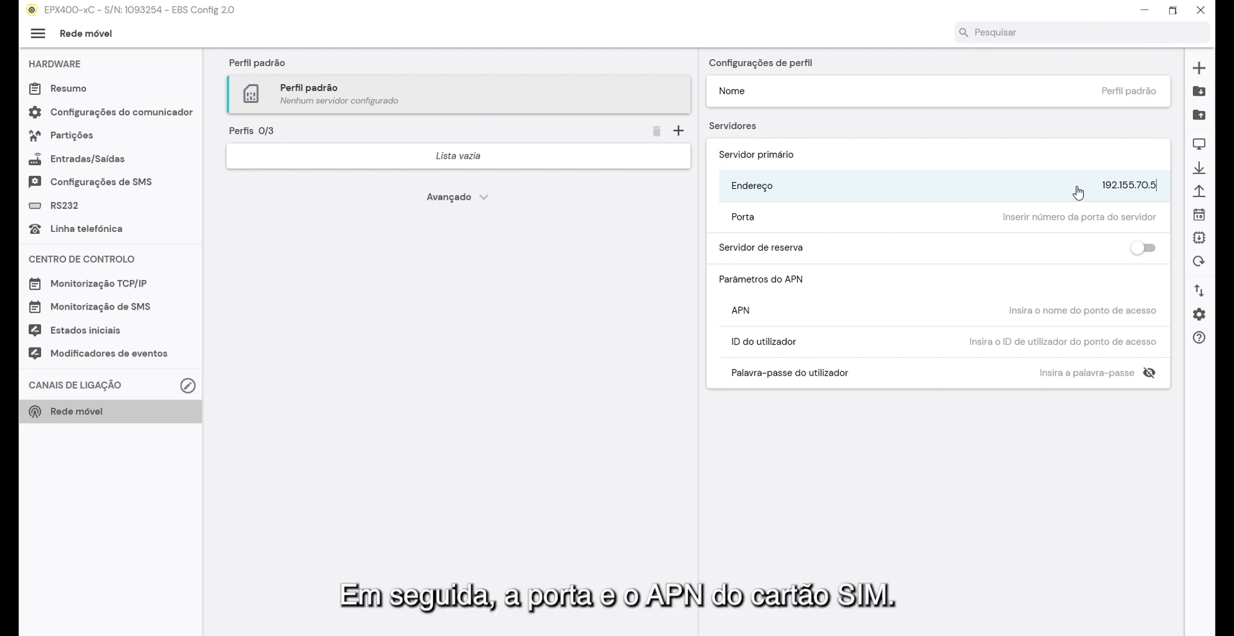
left_click(1116, 219)
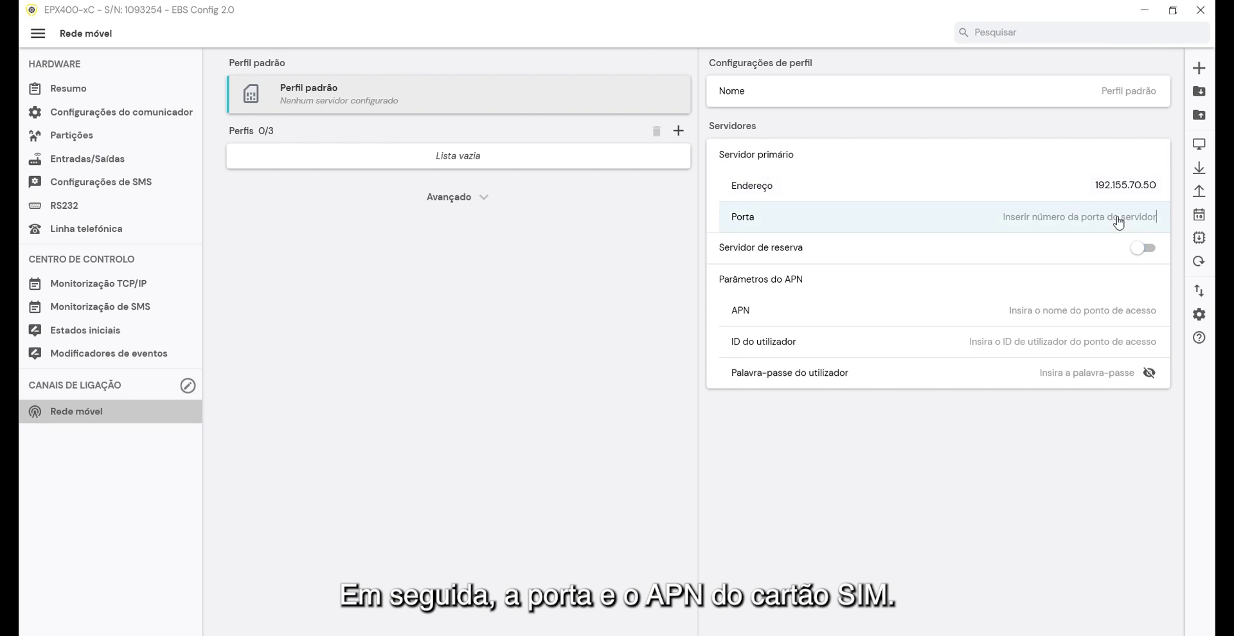
type("8855")
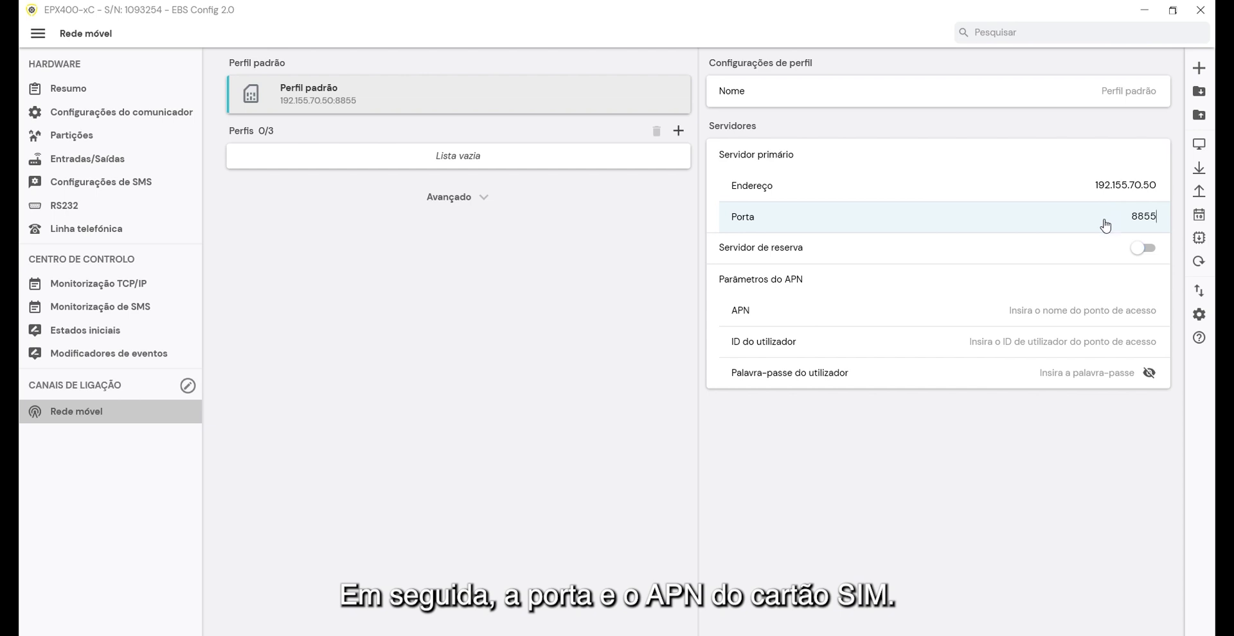
left_click(1107, 316)
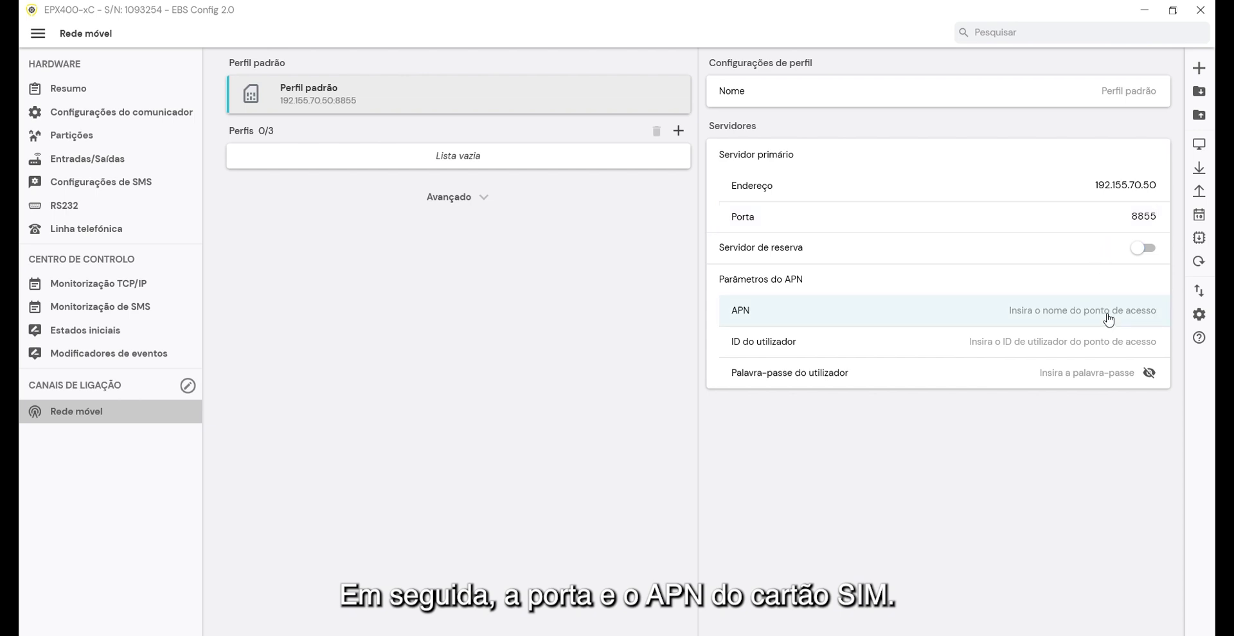
type("inter")
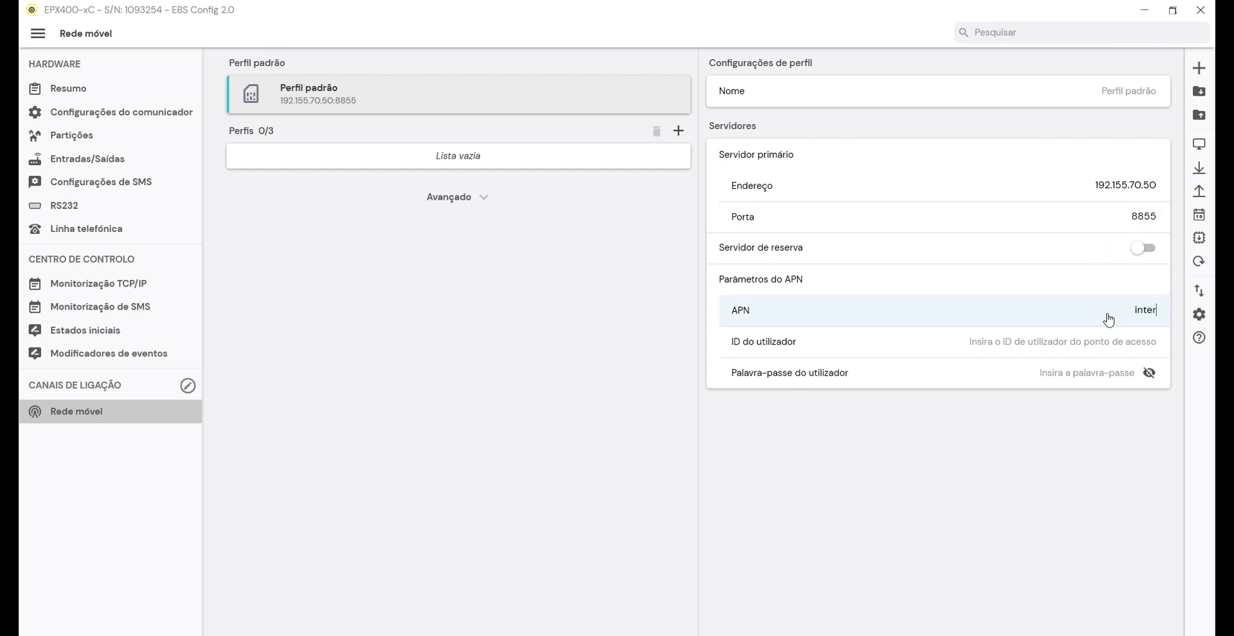
type("net")
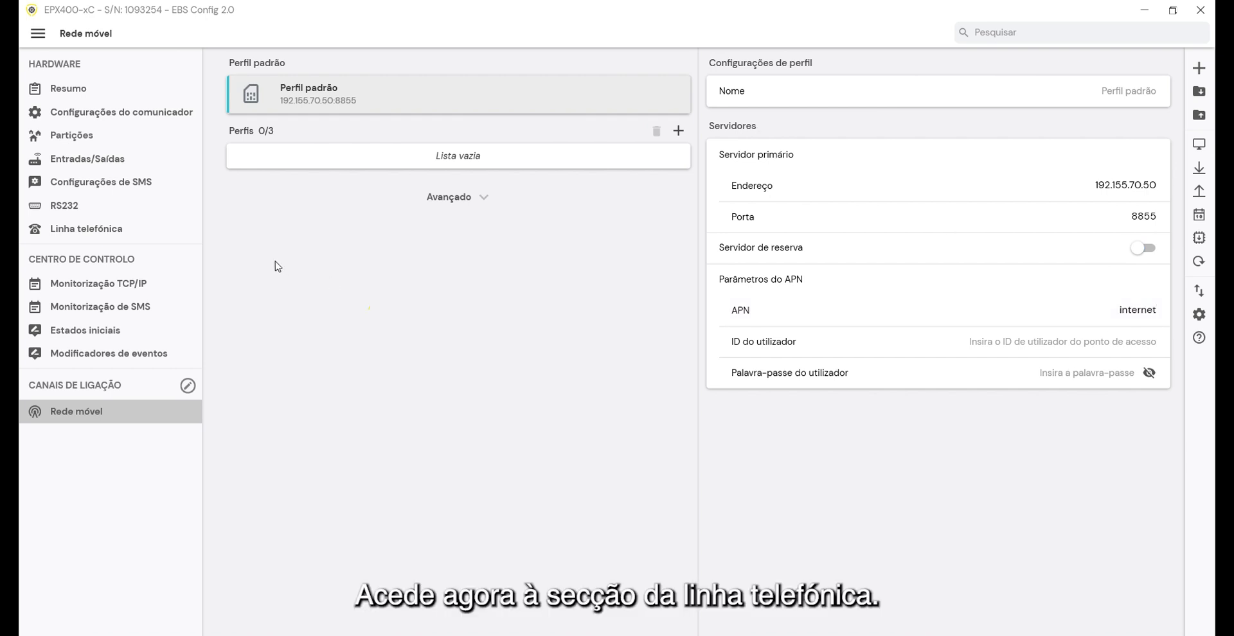
left_click(109, 238)
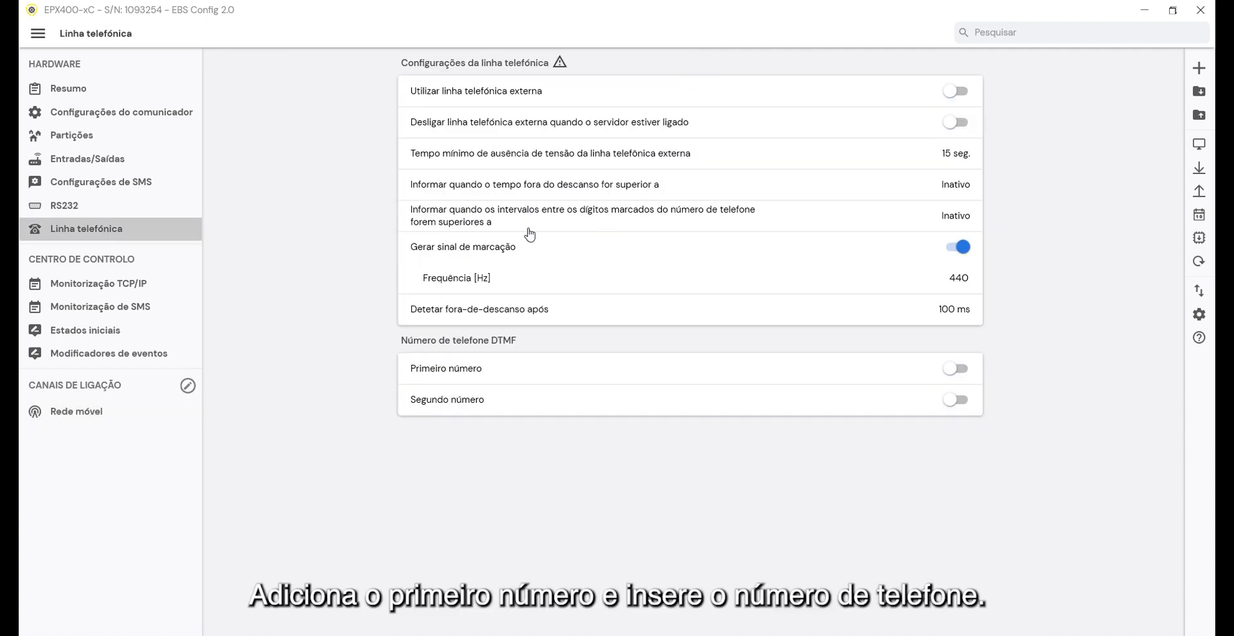
Enable the first DTMF number with the panel's phone number, keeping 500 ms sync delay and ContactID
left_click(955, 370)
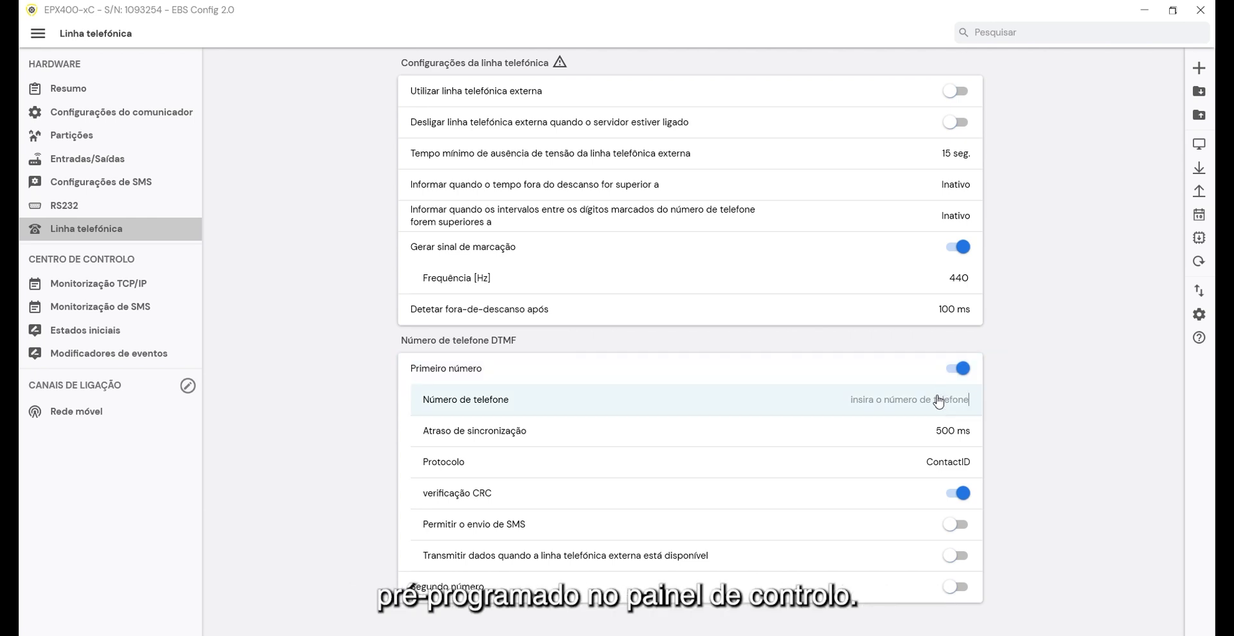
type("5555")
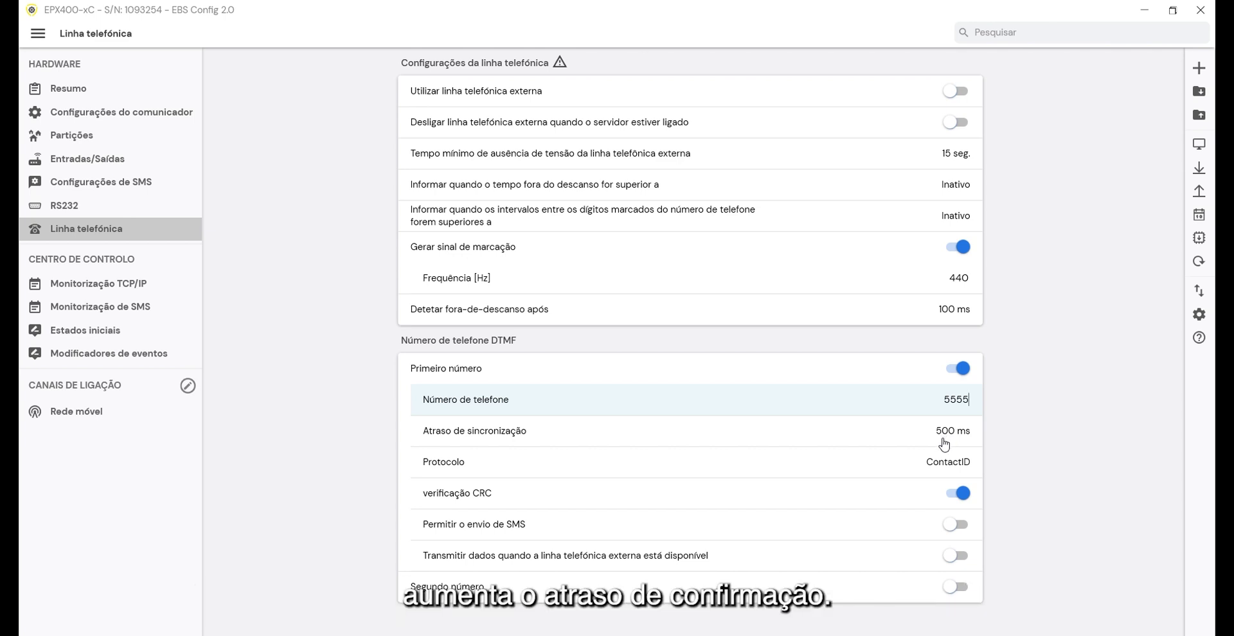
left_click(943, 445)
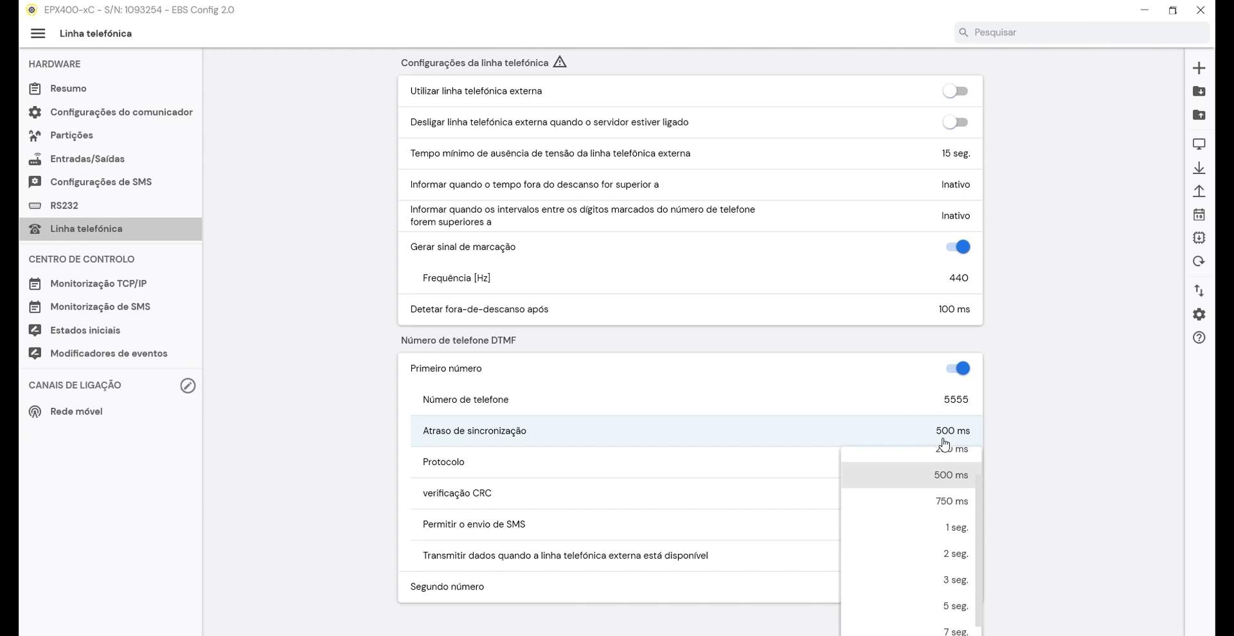
left_click(1019, 434)
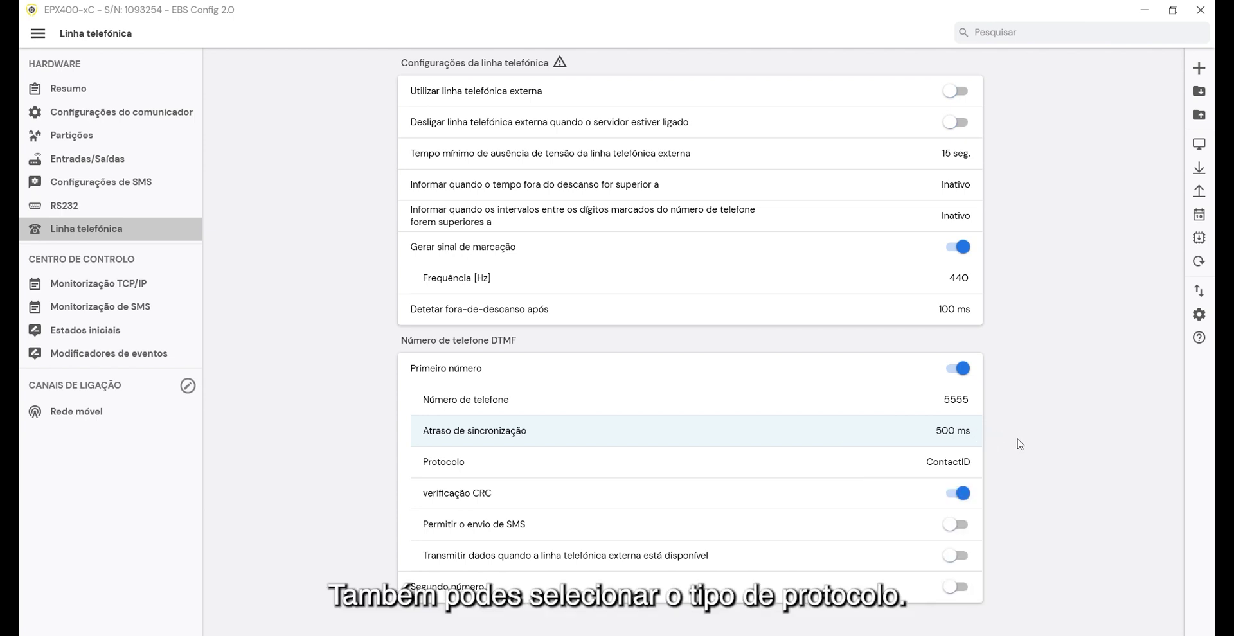
left_click(961, 473)
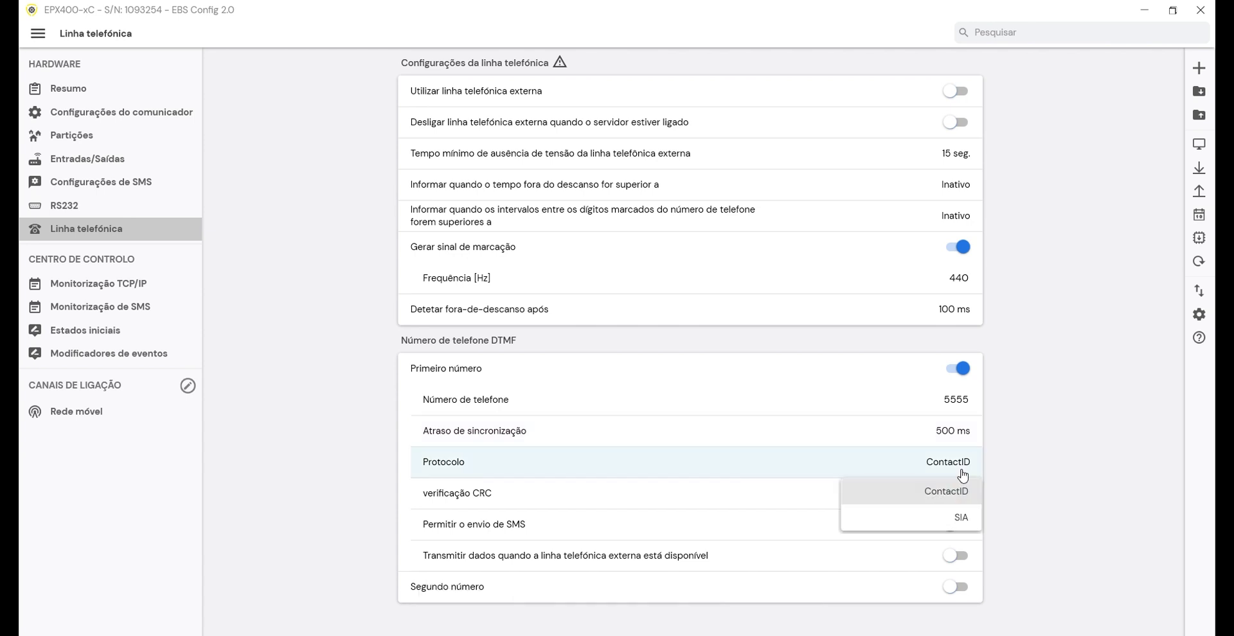
left_click(1051, 459)
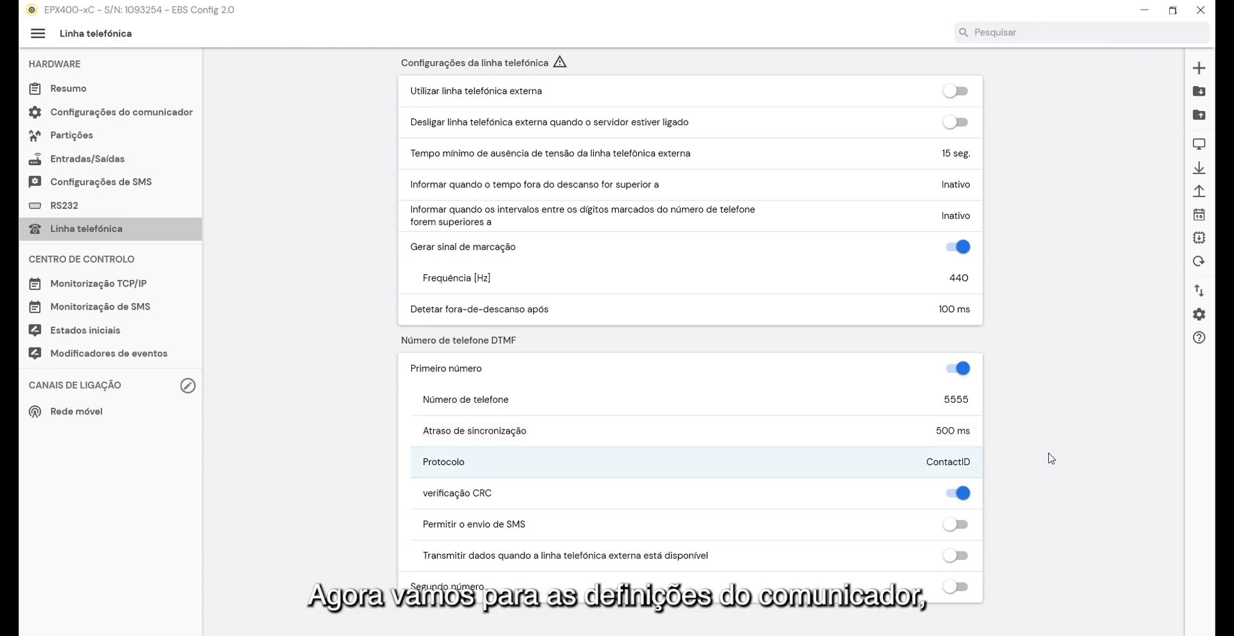
left_click(147, 116)
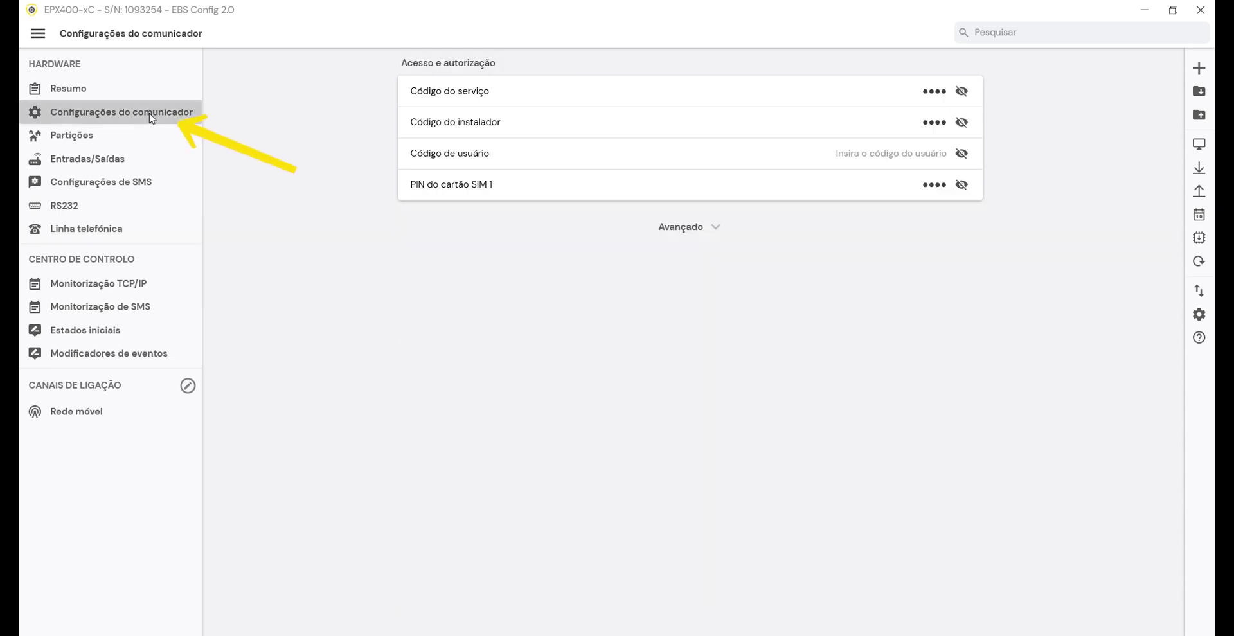
Enter the communicator's user code and send the configuration to the communicator
left_click(915, 154)
type("1234")
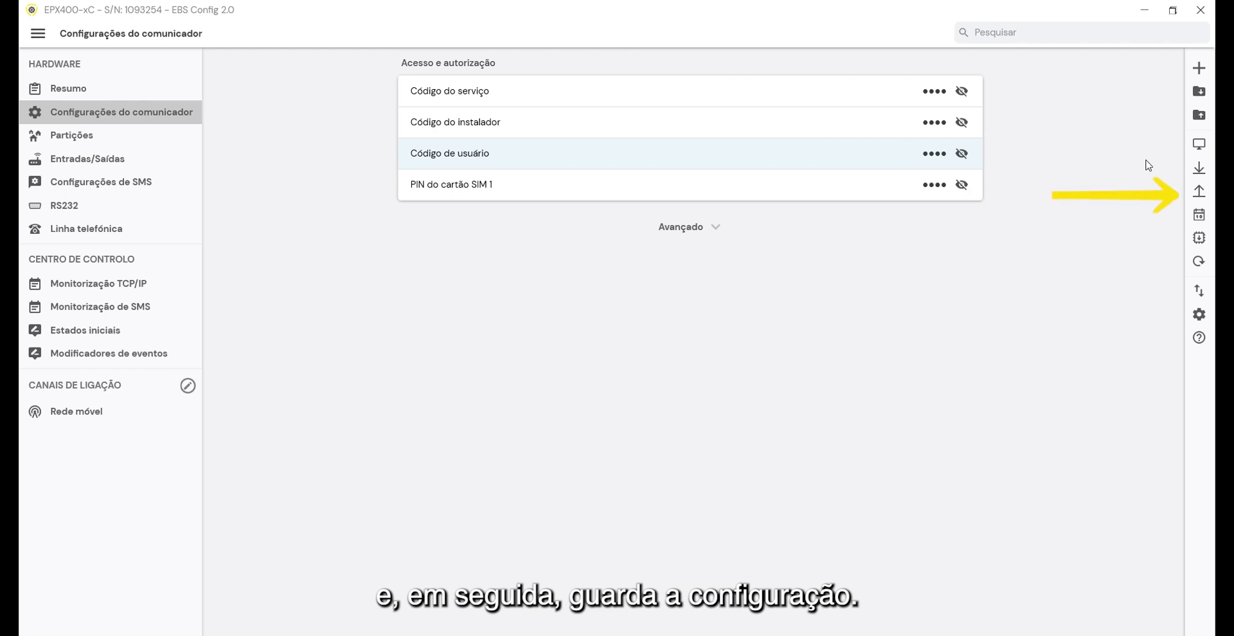
left_click(1200, 191)
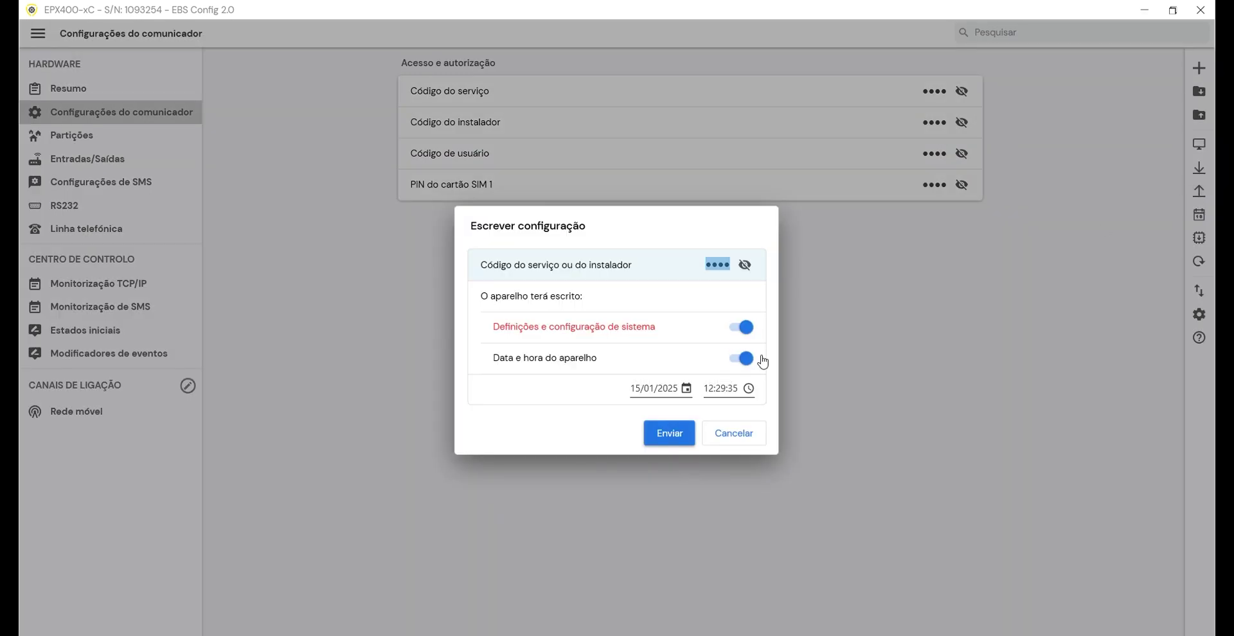
left_click(671, 432)
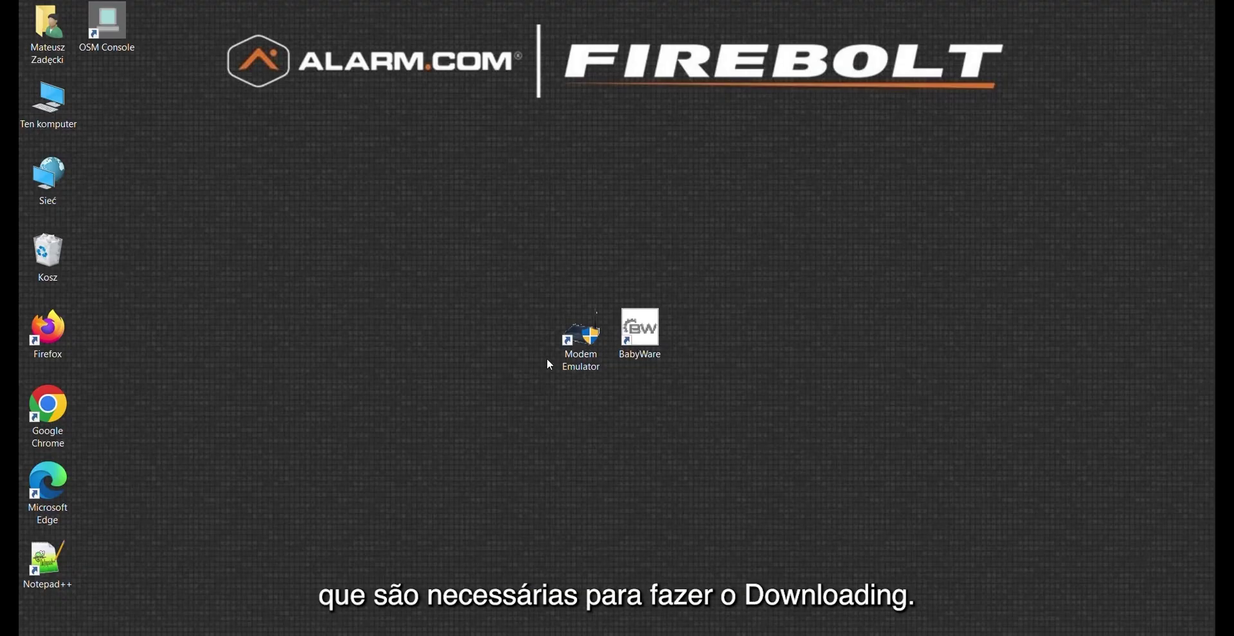
Launch EBS Modem Emulator from its desktop shortcut
left_click(586, 339)
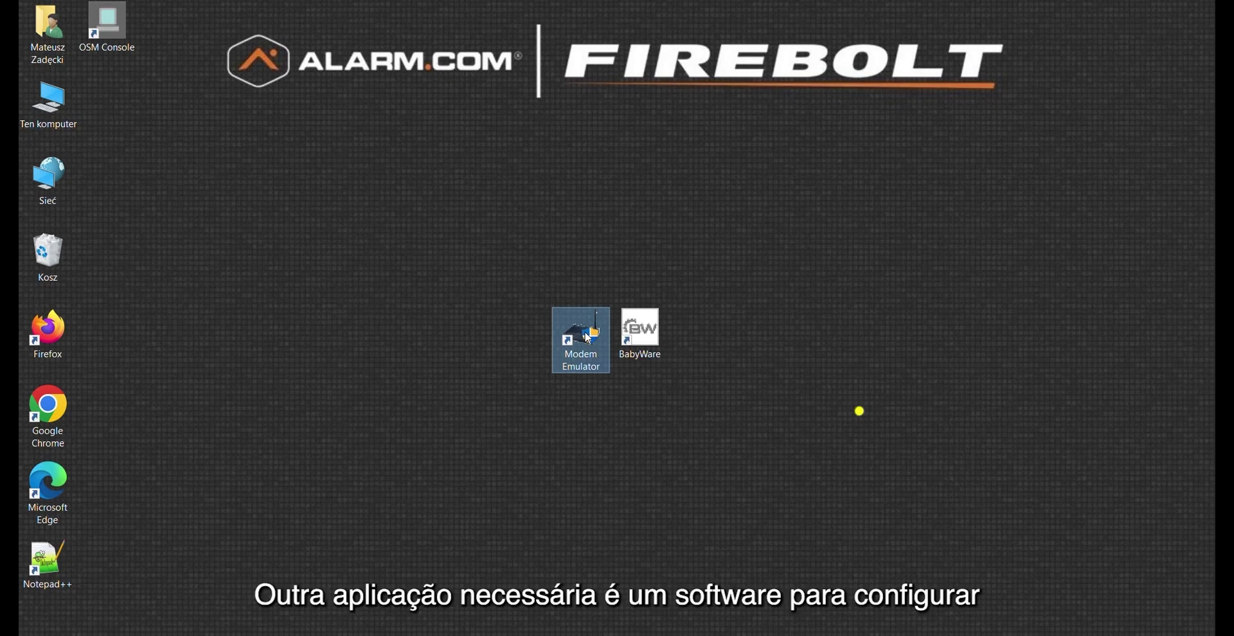
left_click(639, 331)
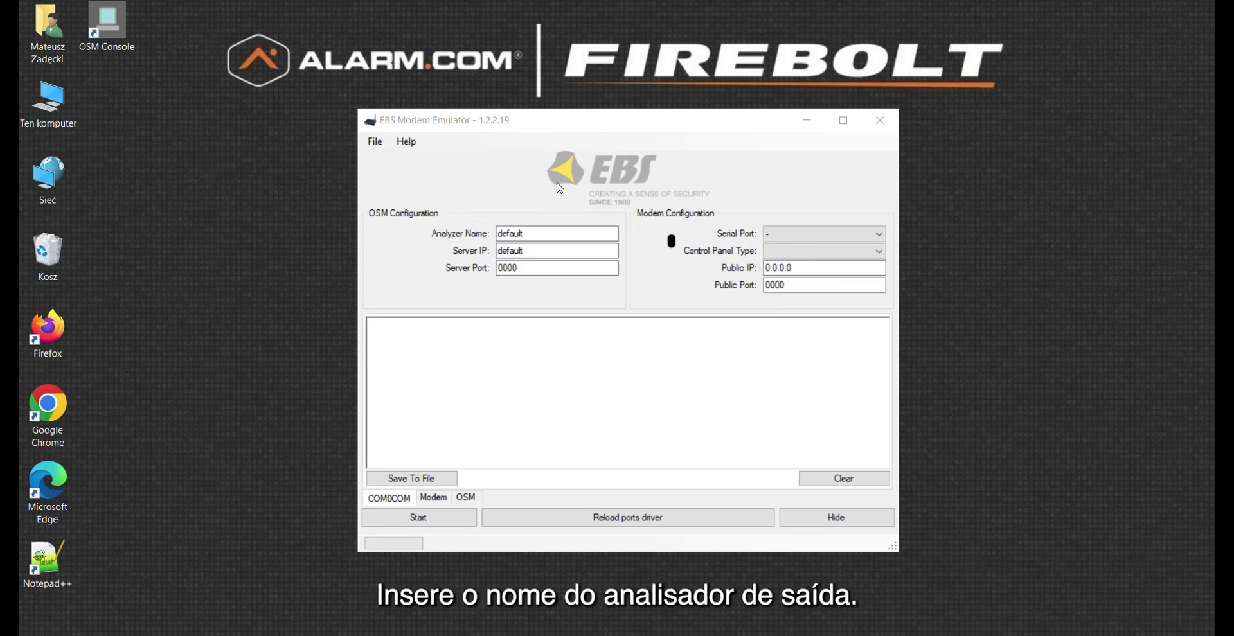
Replace the OSM defaults with analyzer name primary, server IP localhost and server port 9000
left_click(530, 234)
key("BackSpace")
key("BackSpace")
key("BackSpace")
key("BackSpace")
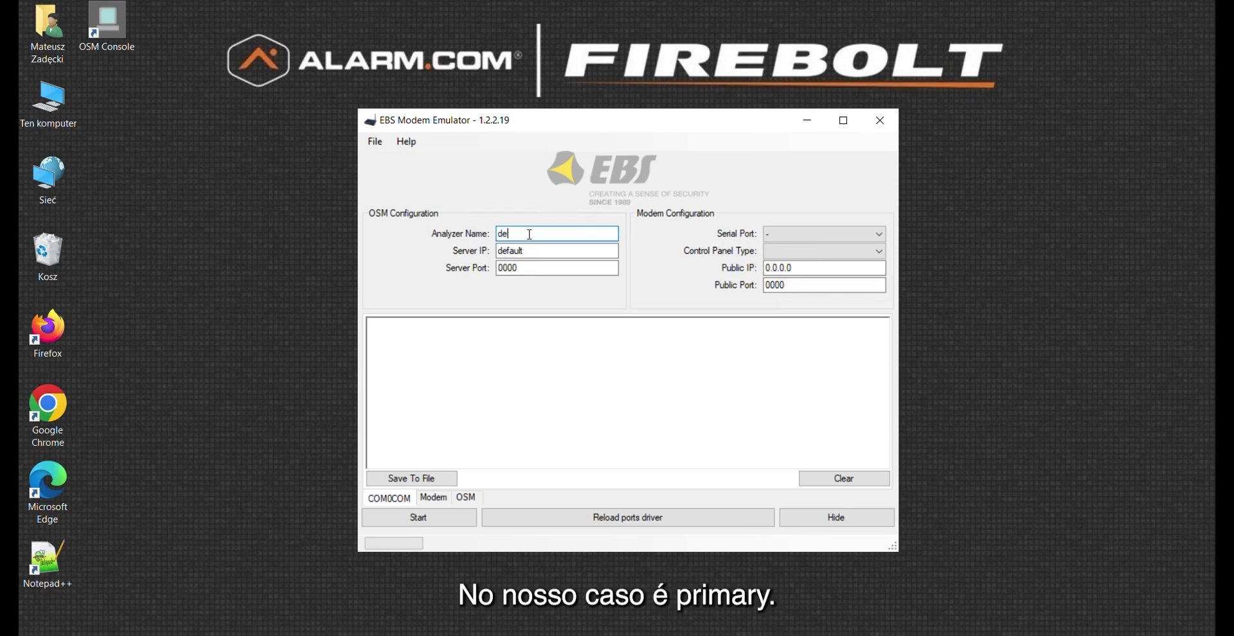
type("primary")
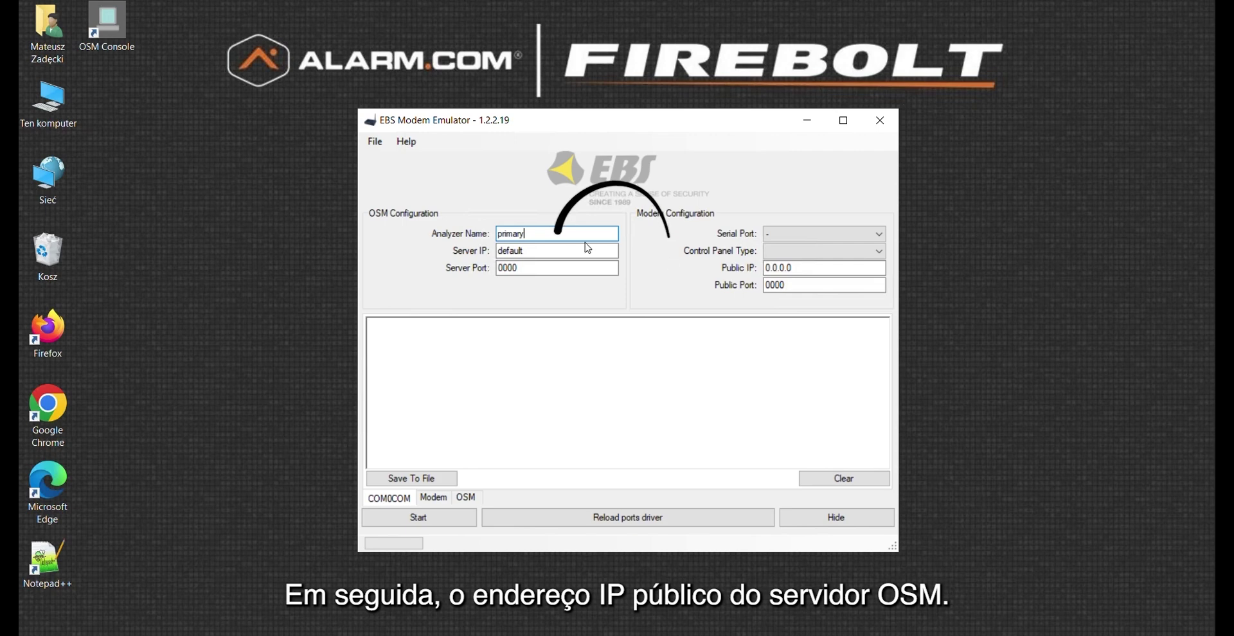
left_click(556, 250)
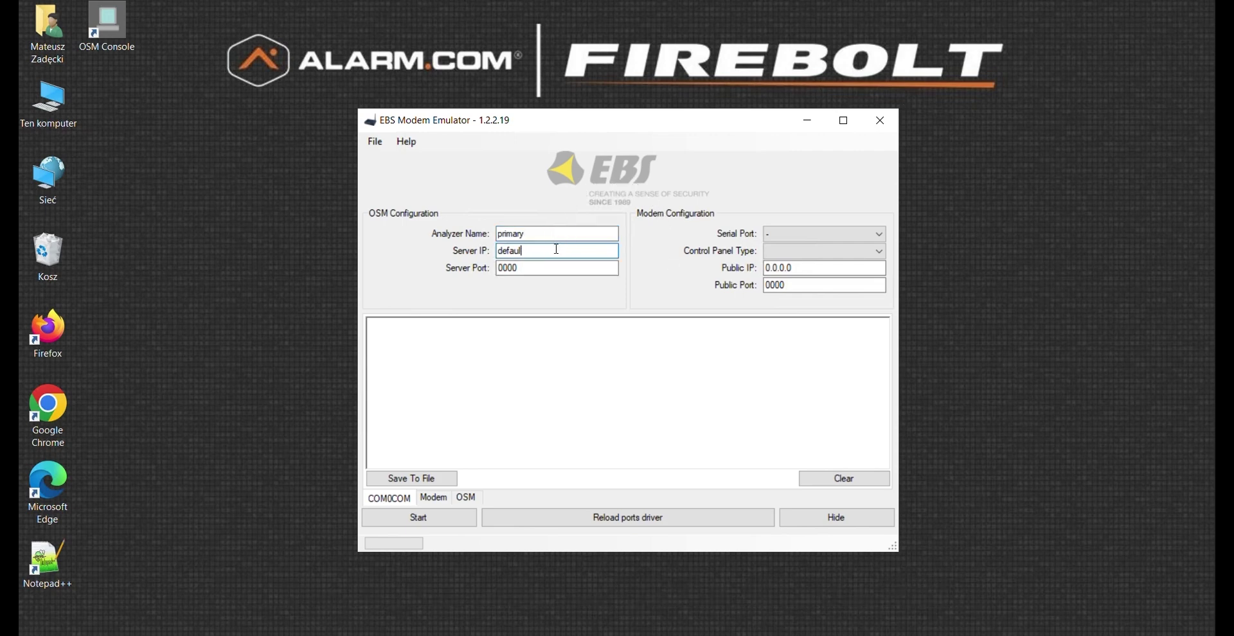
key("BackSpace")
key("BackSpace")
key("BackSpace")
key("BackSpace")
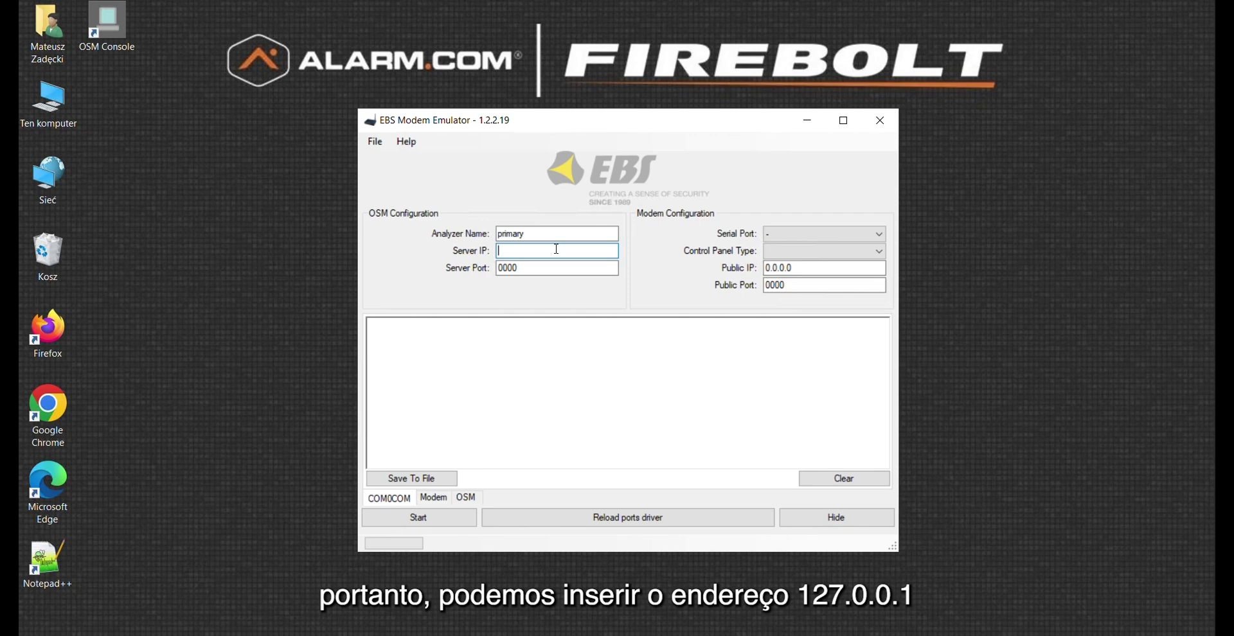
type("localhost")
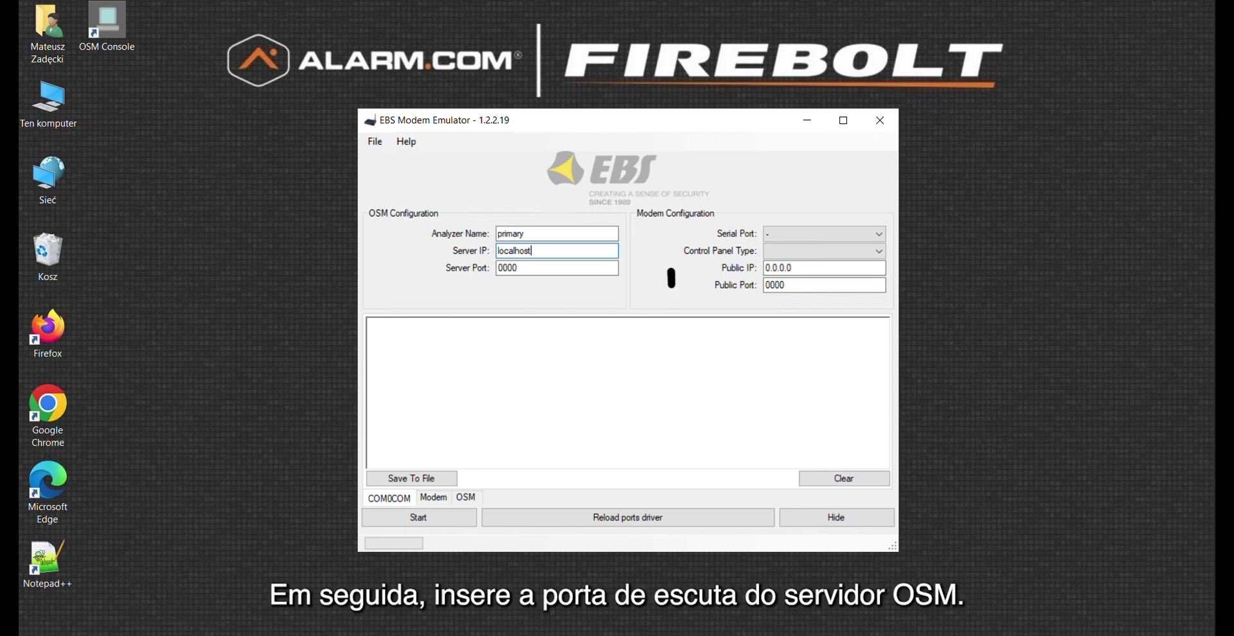
left_click(530, 270)
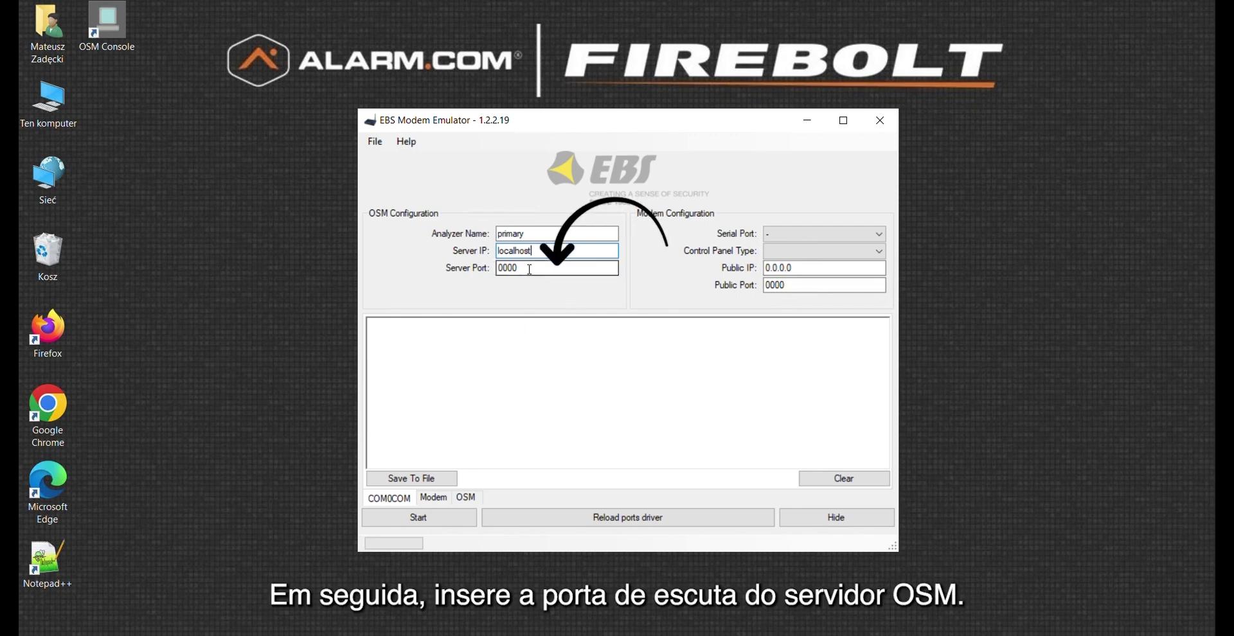
key("BackSpace")
key("BackSpace")
key("BackSpace")
key("BackSpace")
type("9000")
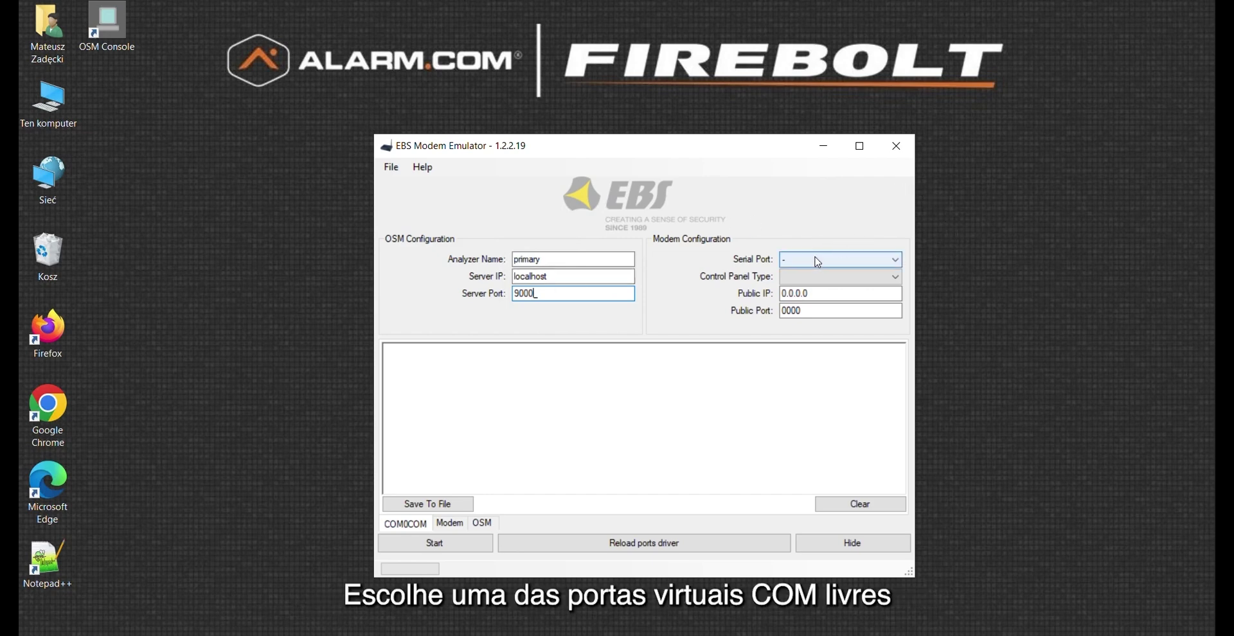
left_click(818, 261)
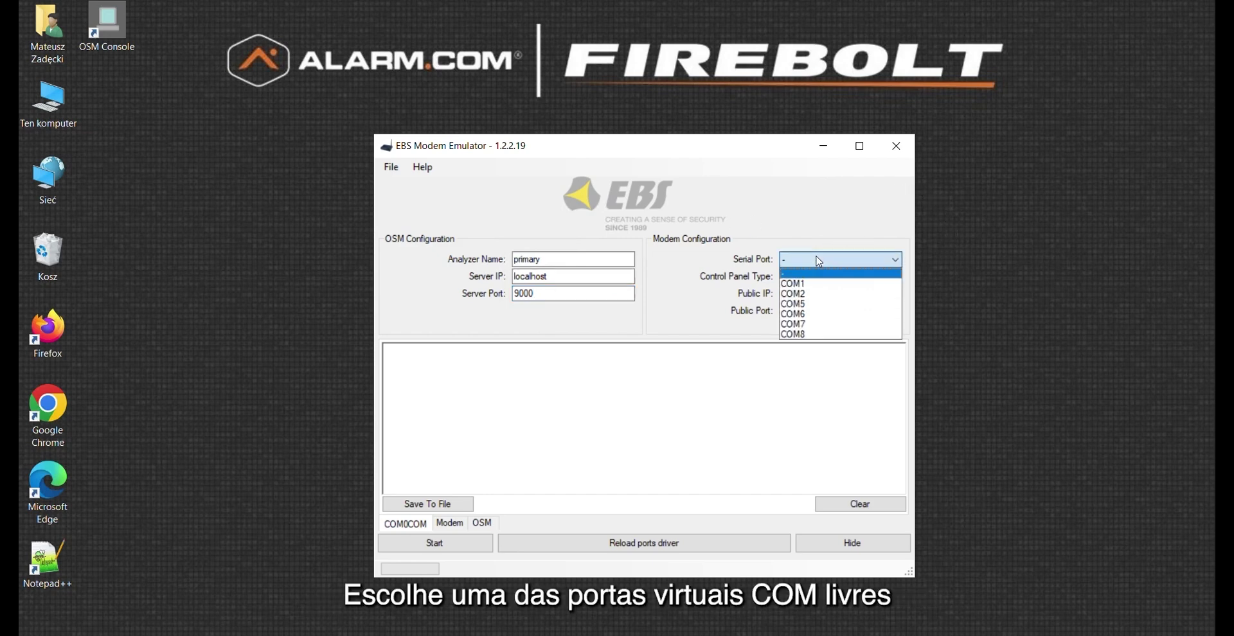
Choose serial port COM2 and control panel type Paradox Esprit
left_click(804, 295)
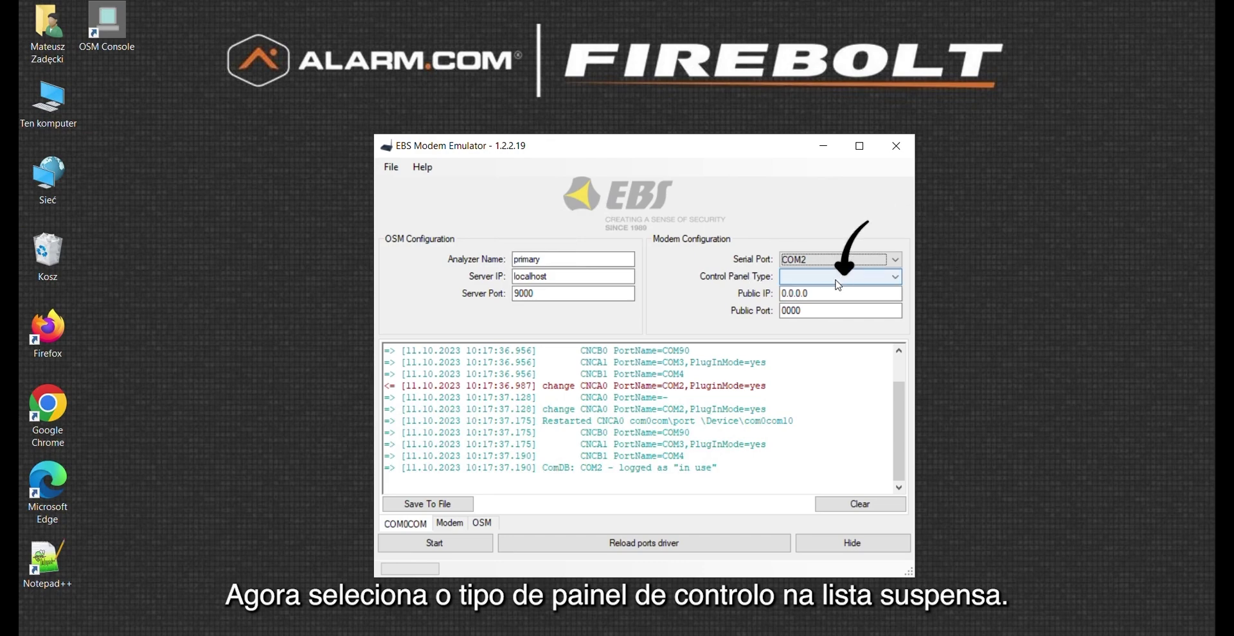
left_click(837, 279)
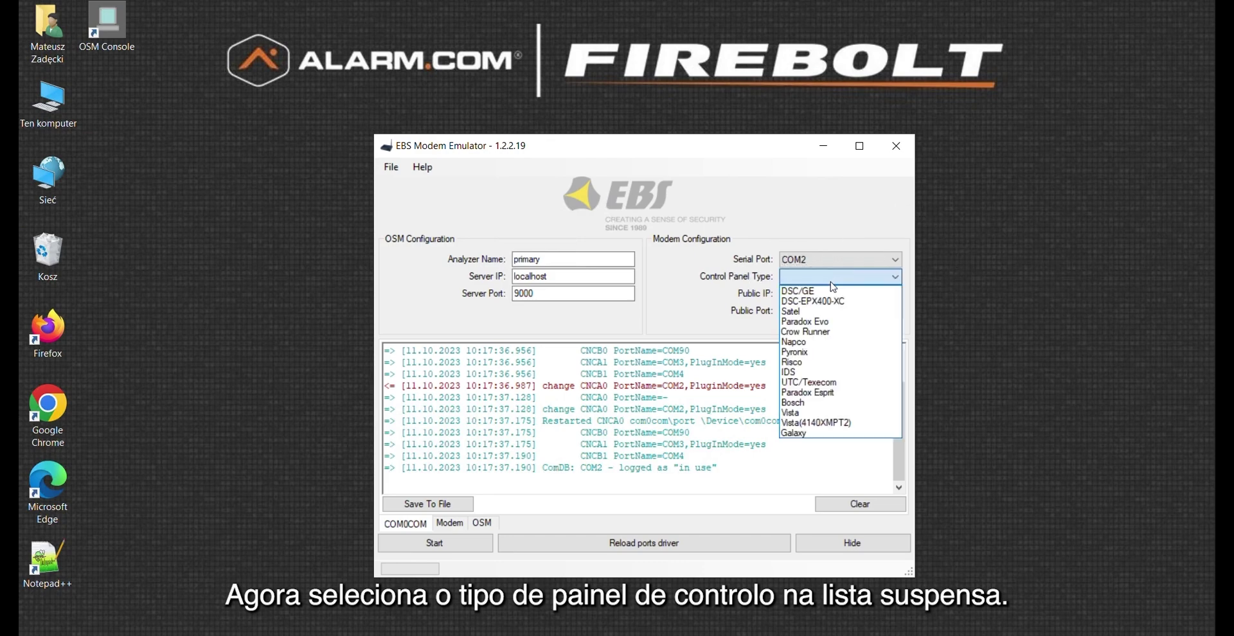
left_click(814, 393)
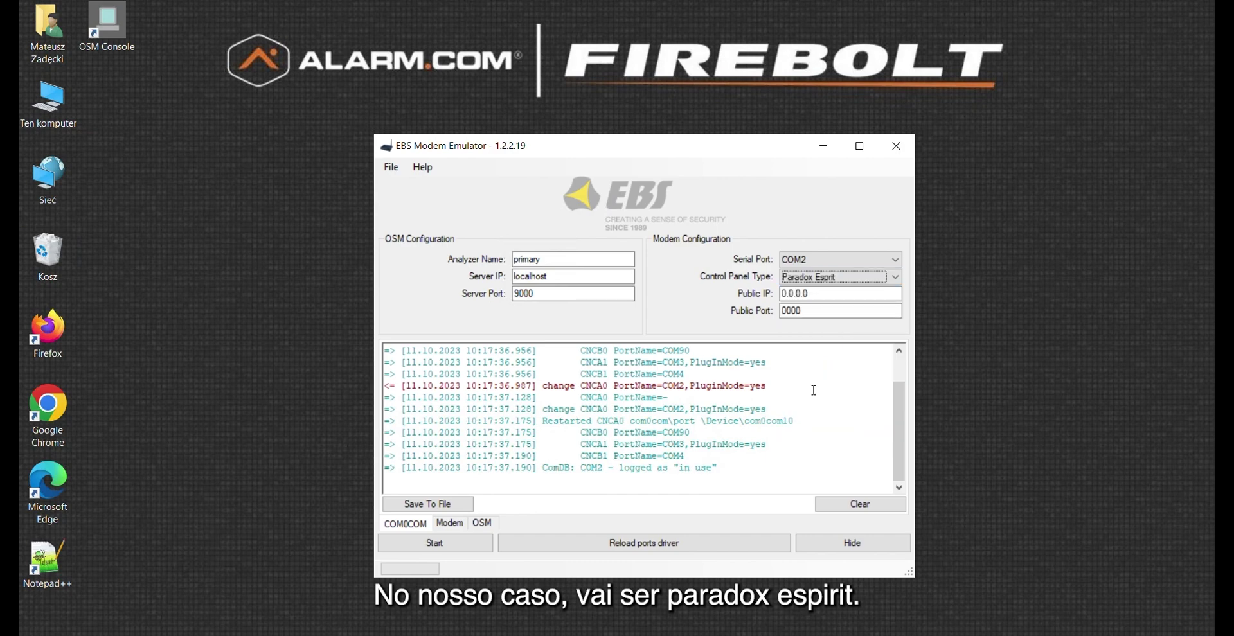
Enter public IP 192.155.70.50 and public port 8859 for the modem
left_click(827, 297)
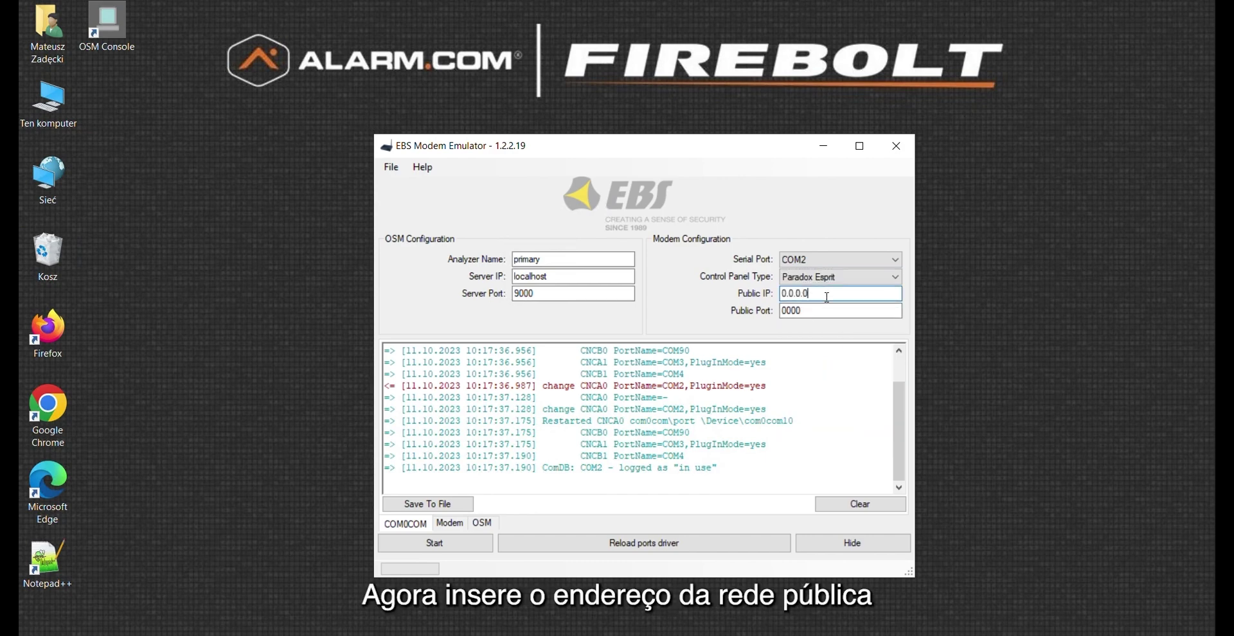
key("BackSpace")
key("BackSpace")
key("BackSpace")
key("BackSpace")
key("BackSpace")
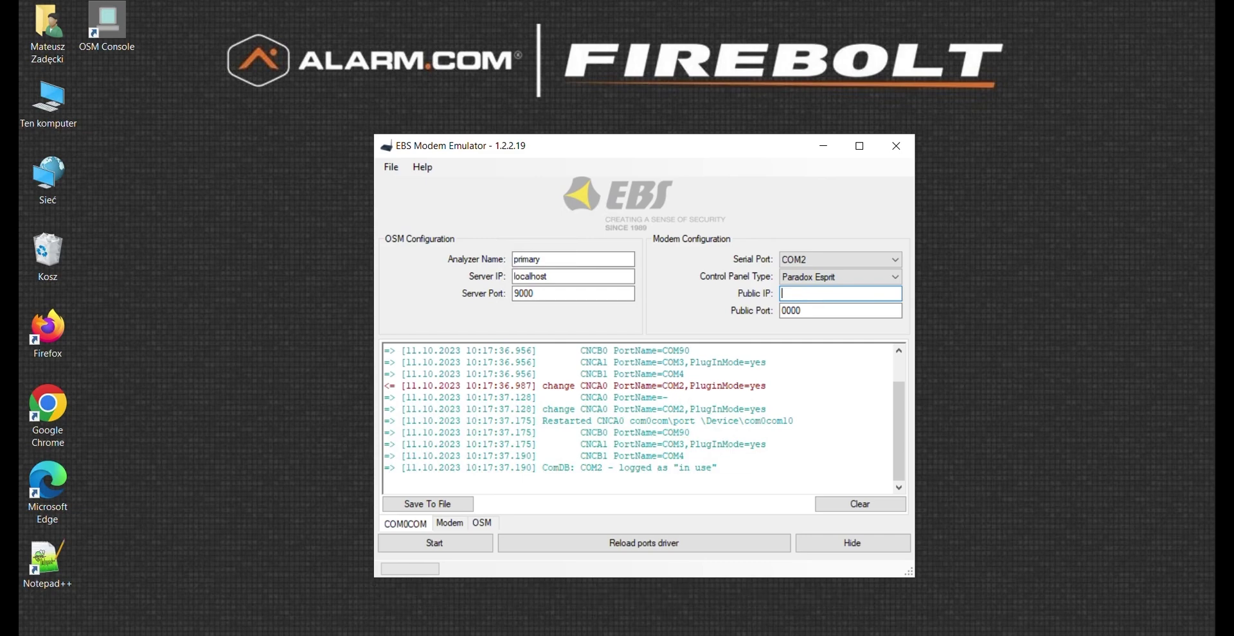
type("192.155.70.50")
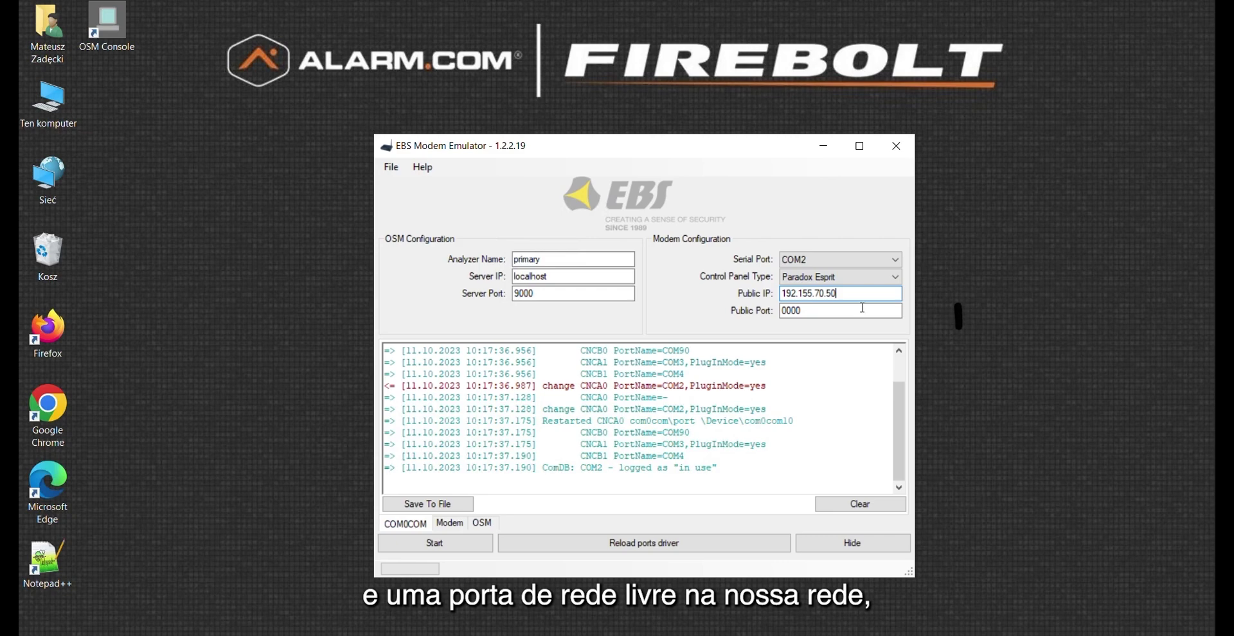
left_click(804, 310)
key("BackSpace")
key("BackSpace")
key("BackSpace")
key("BackSpace")
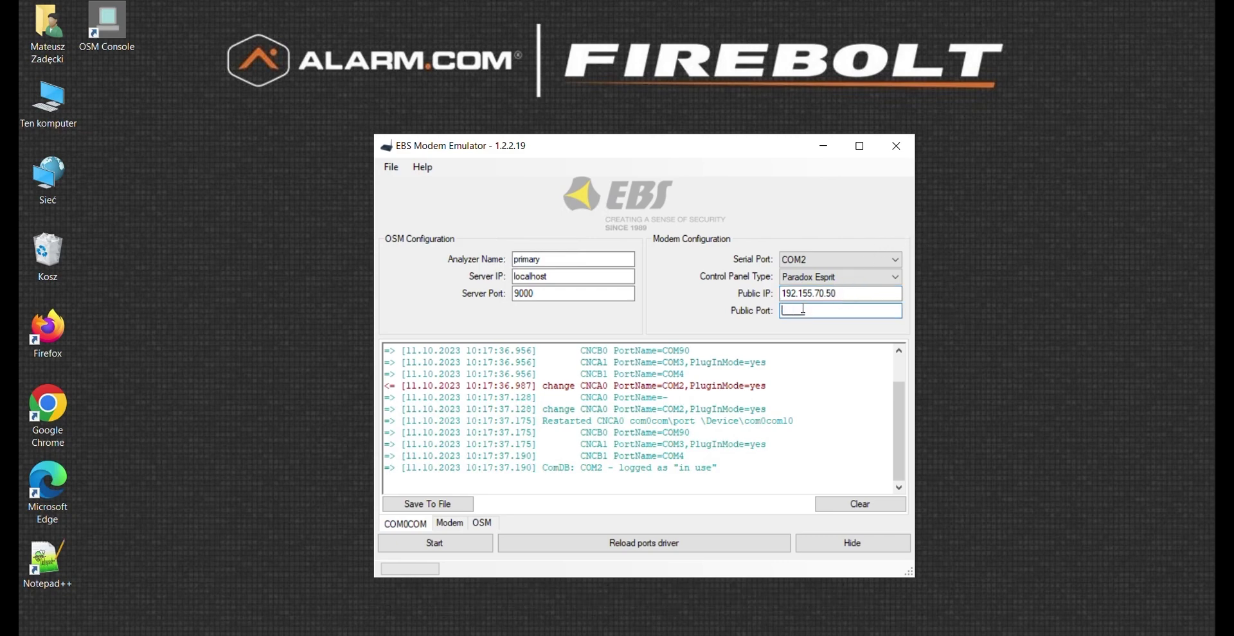
type("8859")
left_click(491, 524)
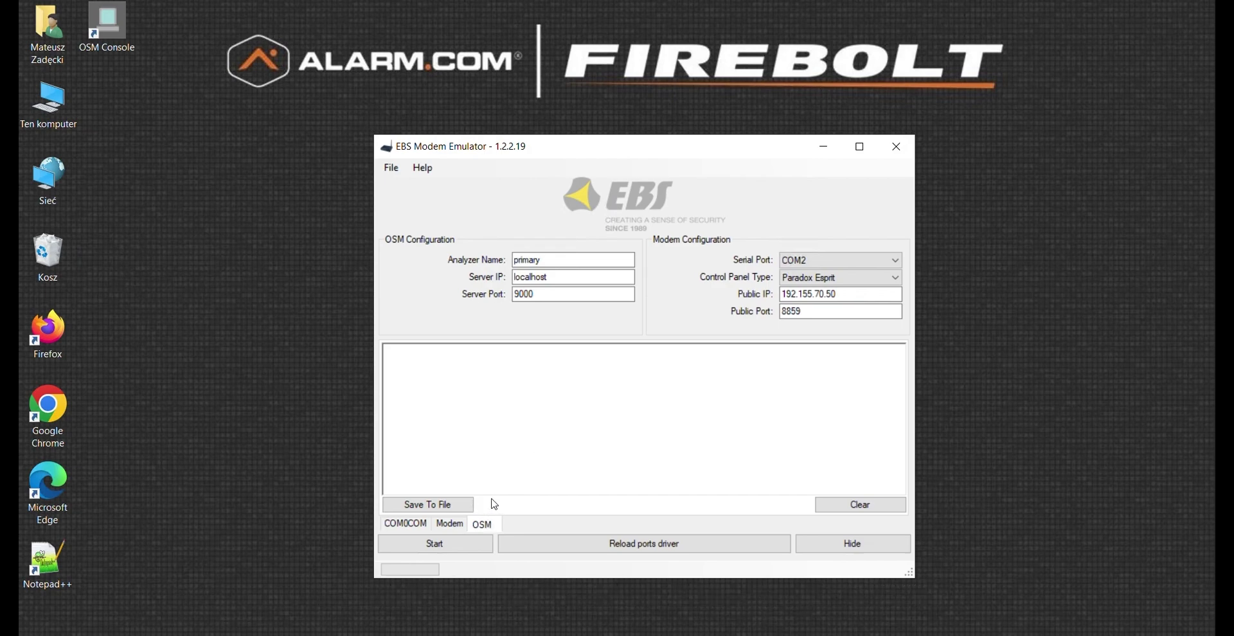
Start the OSM server connection, confirm the log reports it opened, then check the modem log
left_click(437, 545)
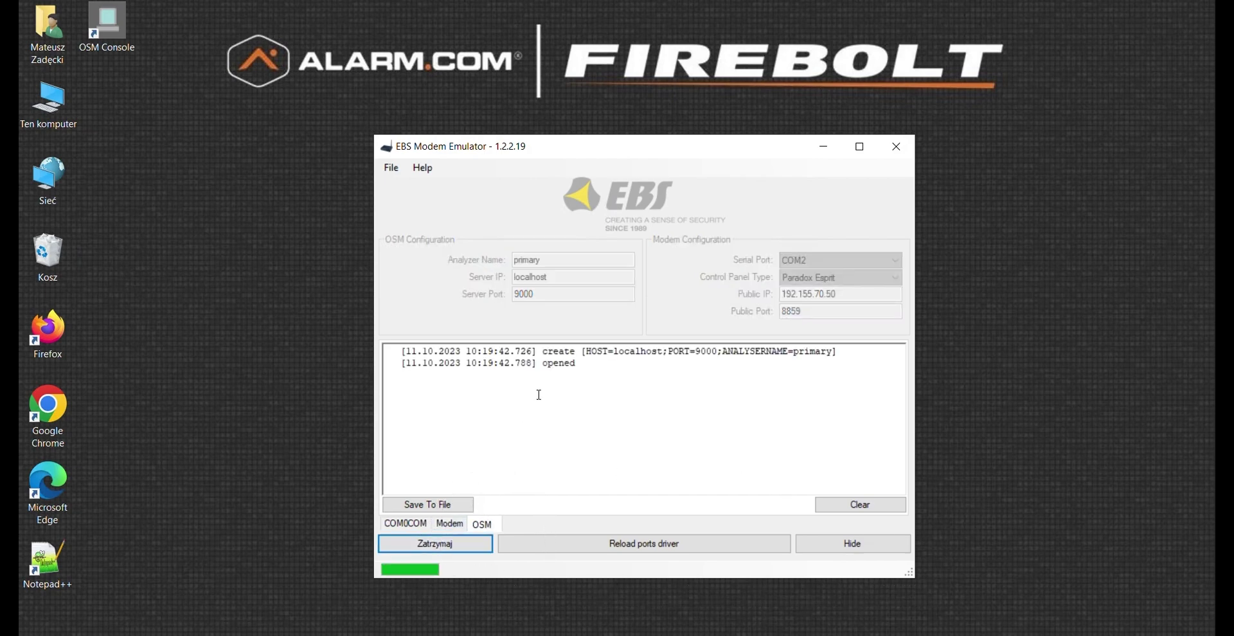
left_click_drag(541, 364, 577, 366)
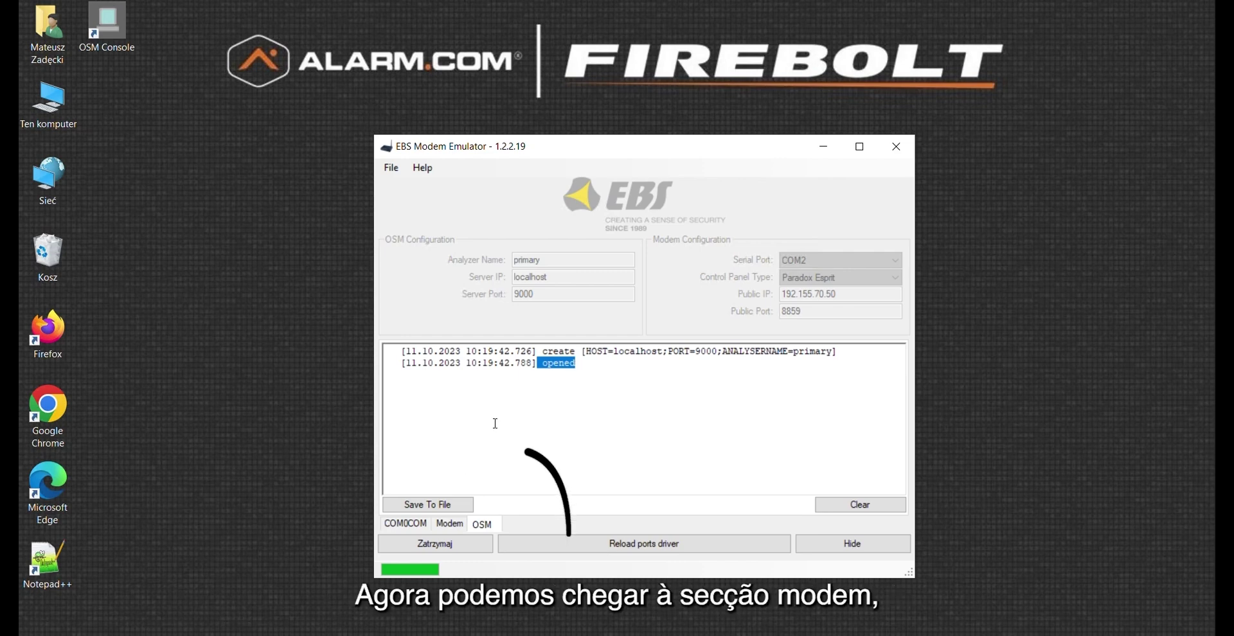
left_click(450, 523)
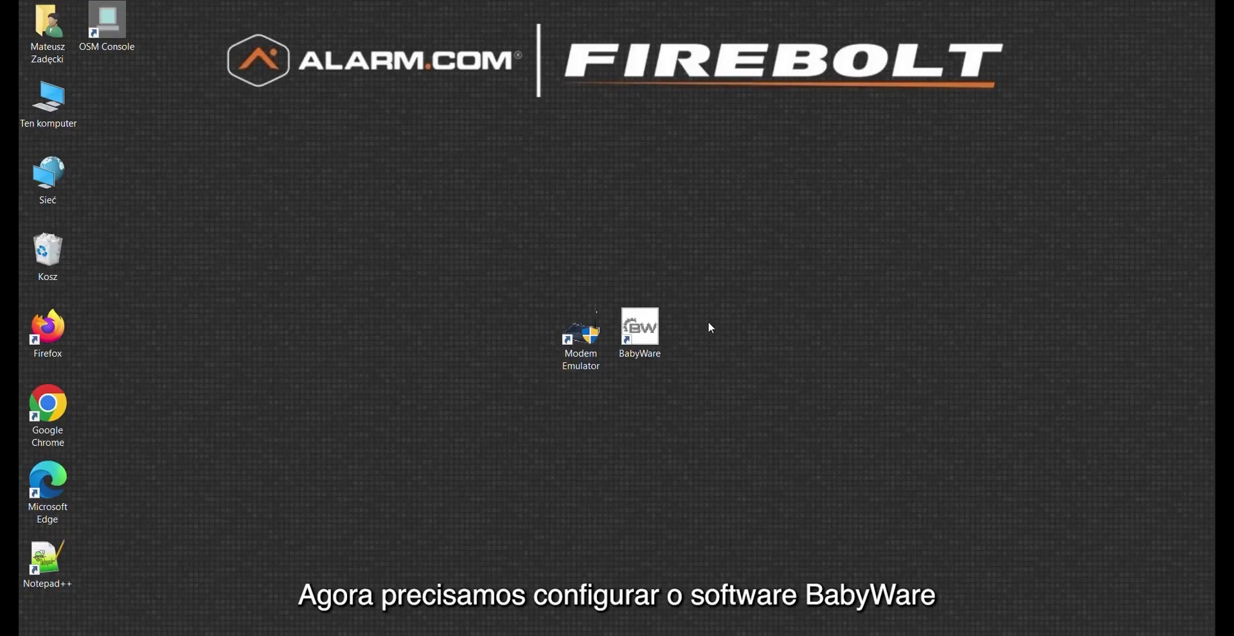
Launch BabyWare and log in as Admin with the account password
double_click(640, 329)
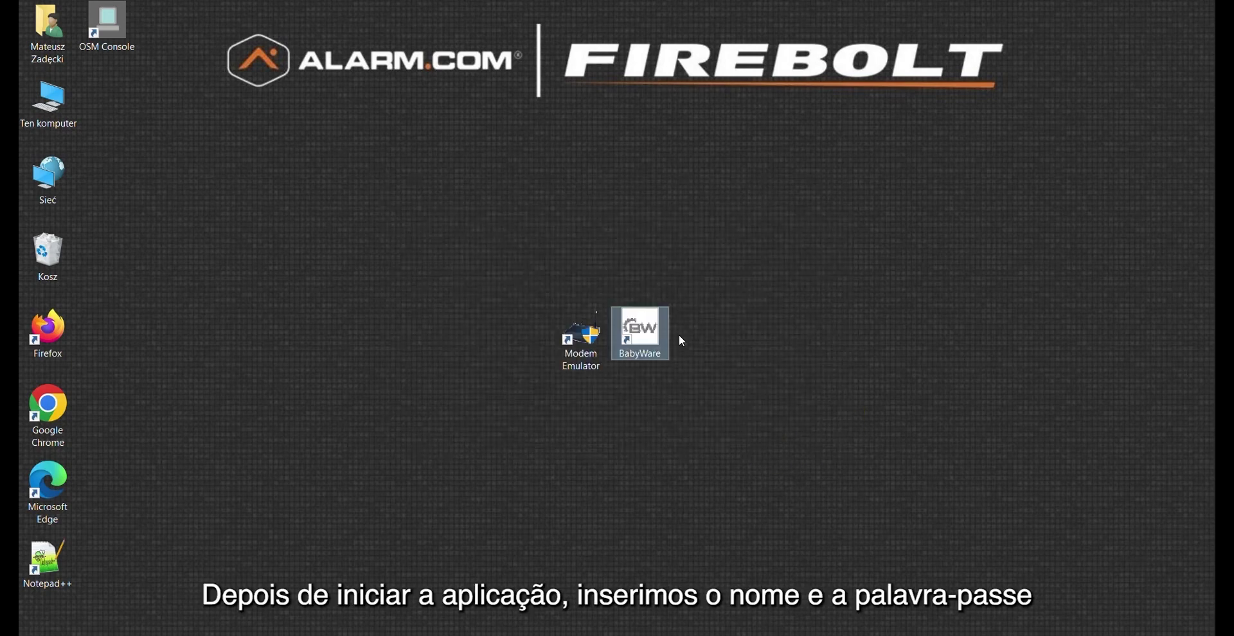
left_click(649, 303)
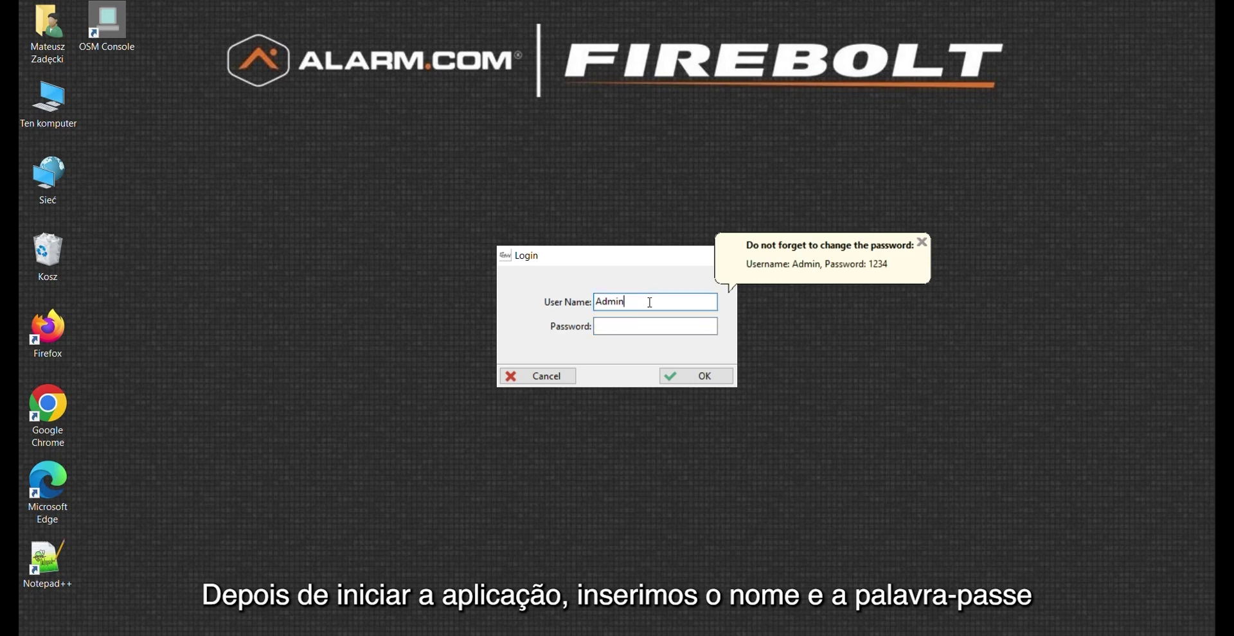
left_click(608, 327)
type("1234")
left_click(701, 376)
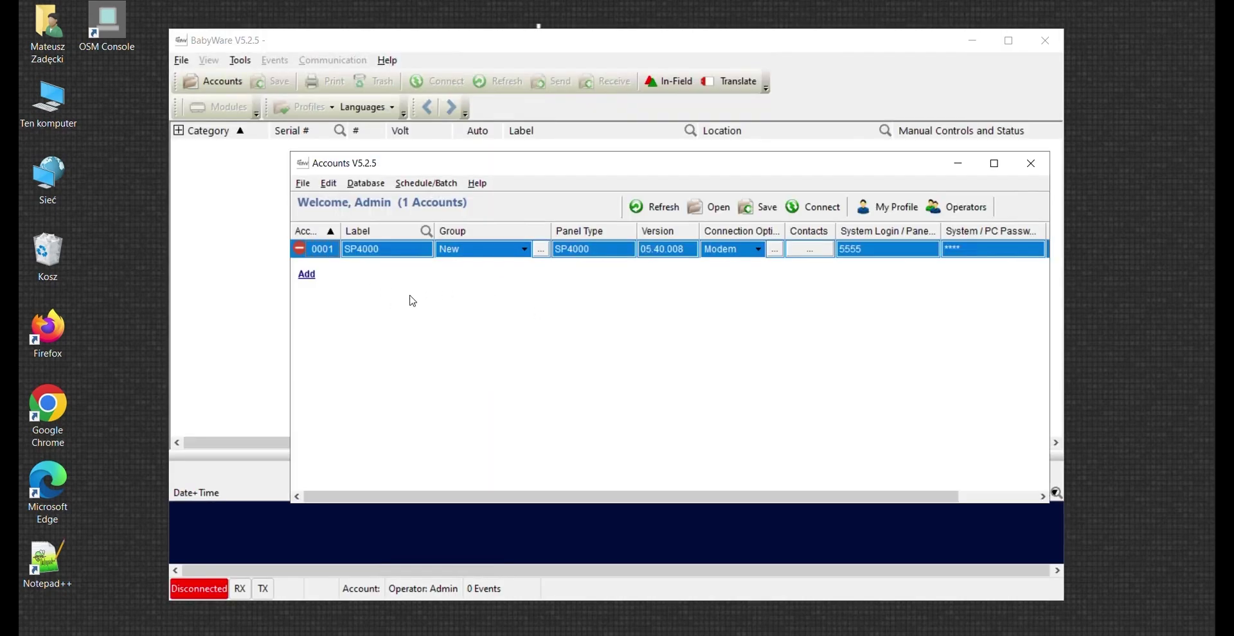
Add a new account labelled 'Downloading' with panel type SP4000 connected by Modem
left_click(306, 277)
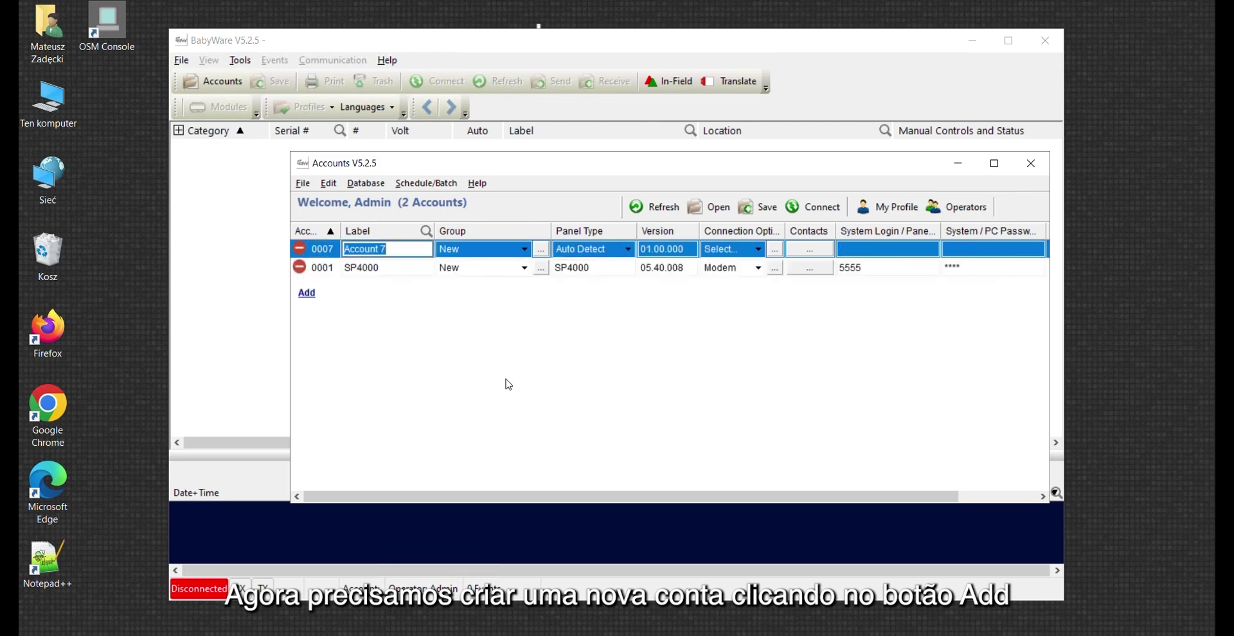
key("BackSpace")
type("Dow")
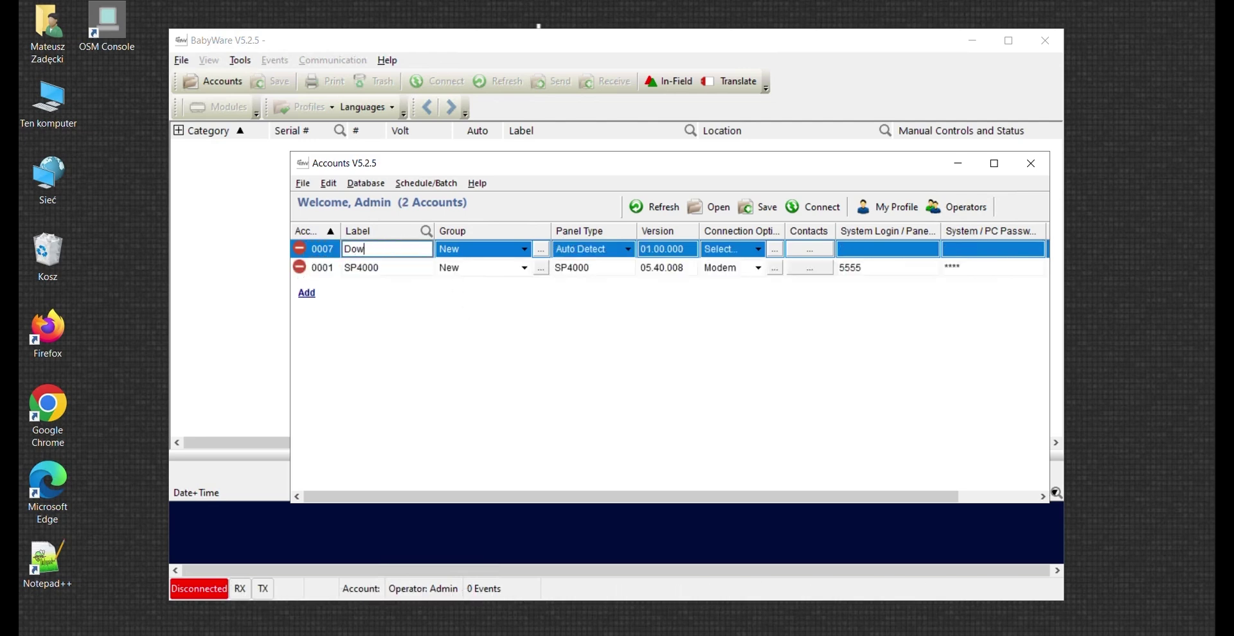
type("nloading")
left_click(632, 251)
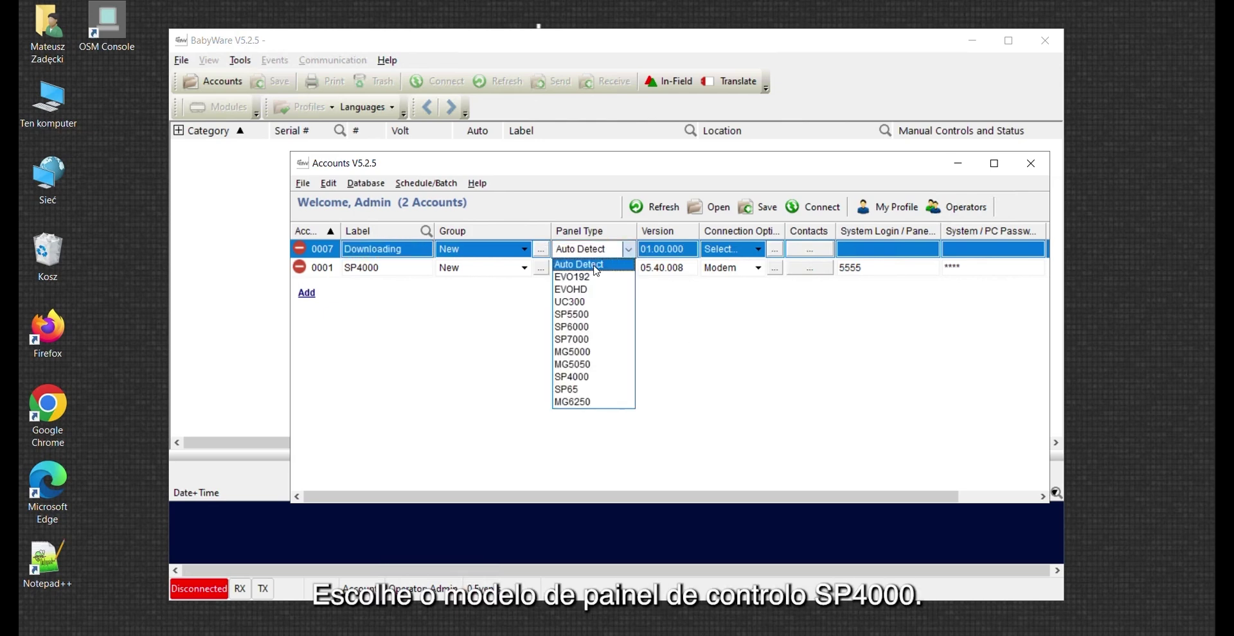
left_click(579, 377)
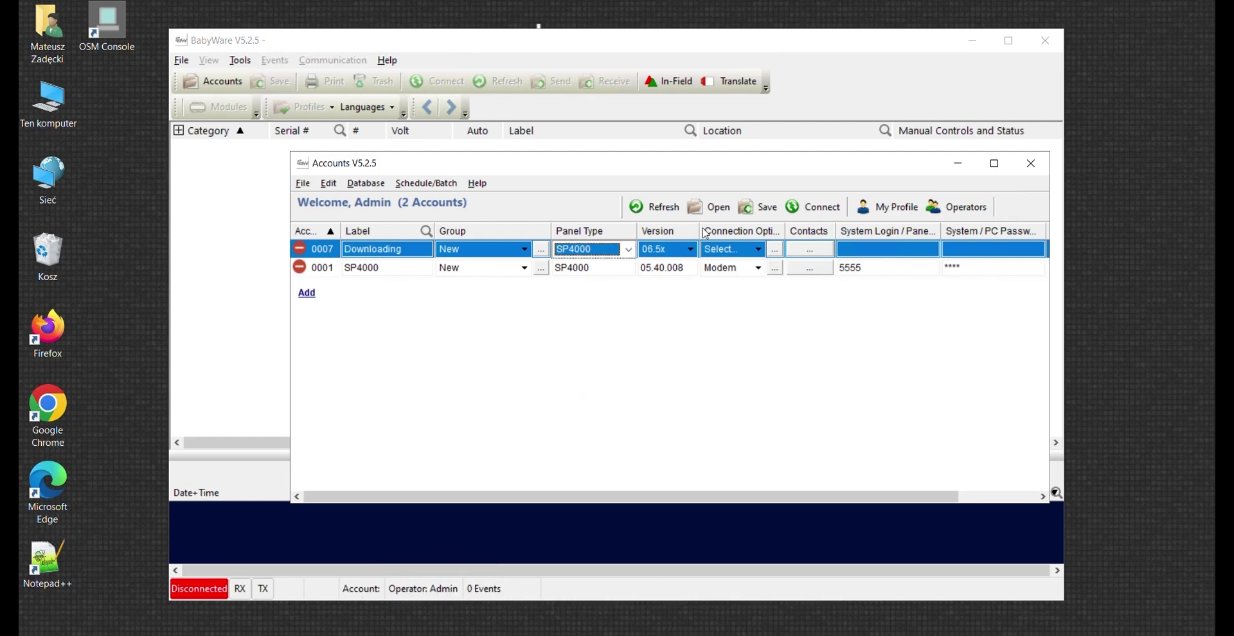
left_click(759, 252)
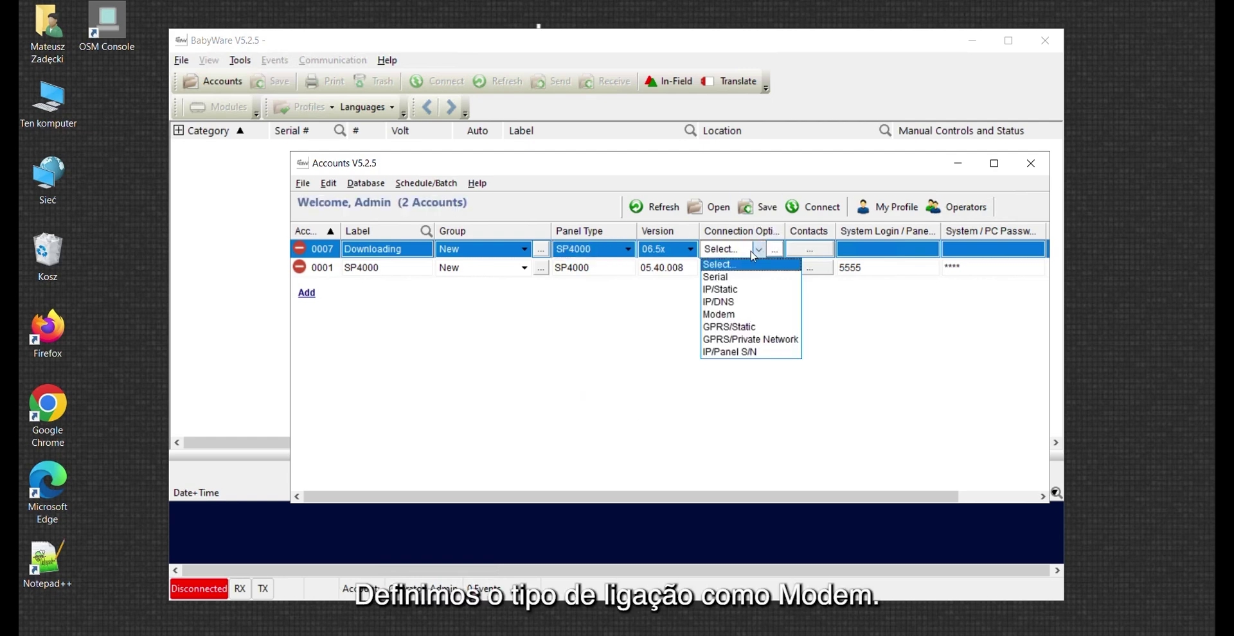
left_click(725, 315)
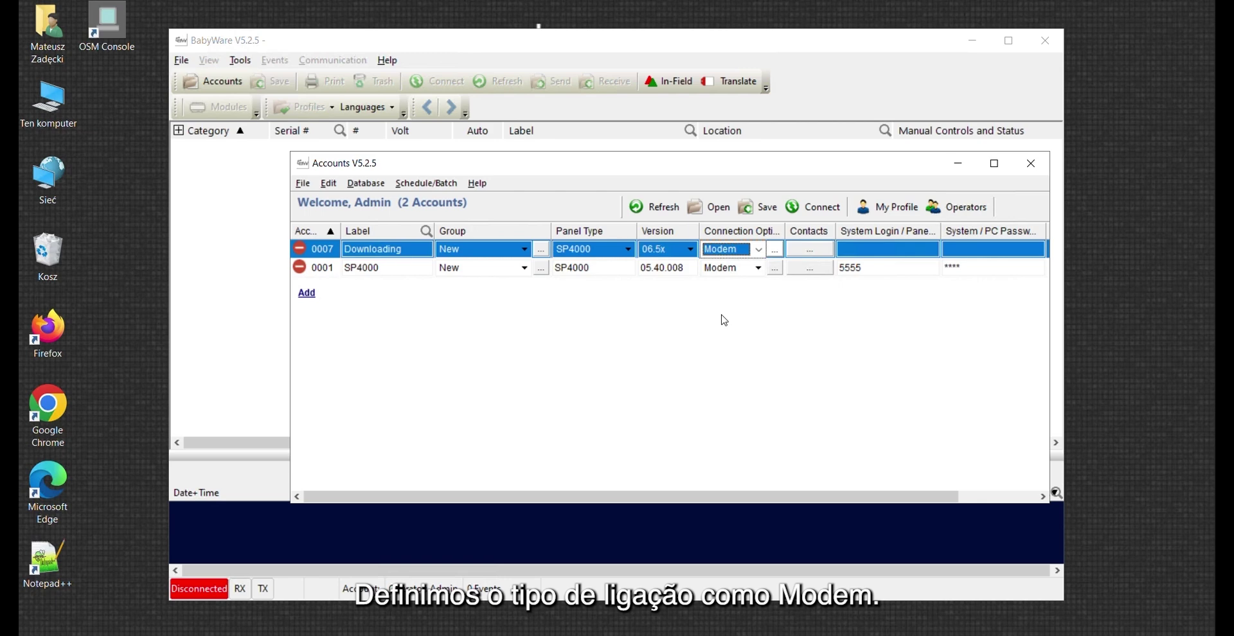
Enter the account's system login and password, then select the SP4000 account
left_click(881, 252)
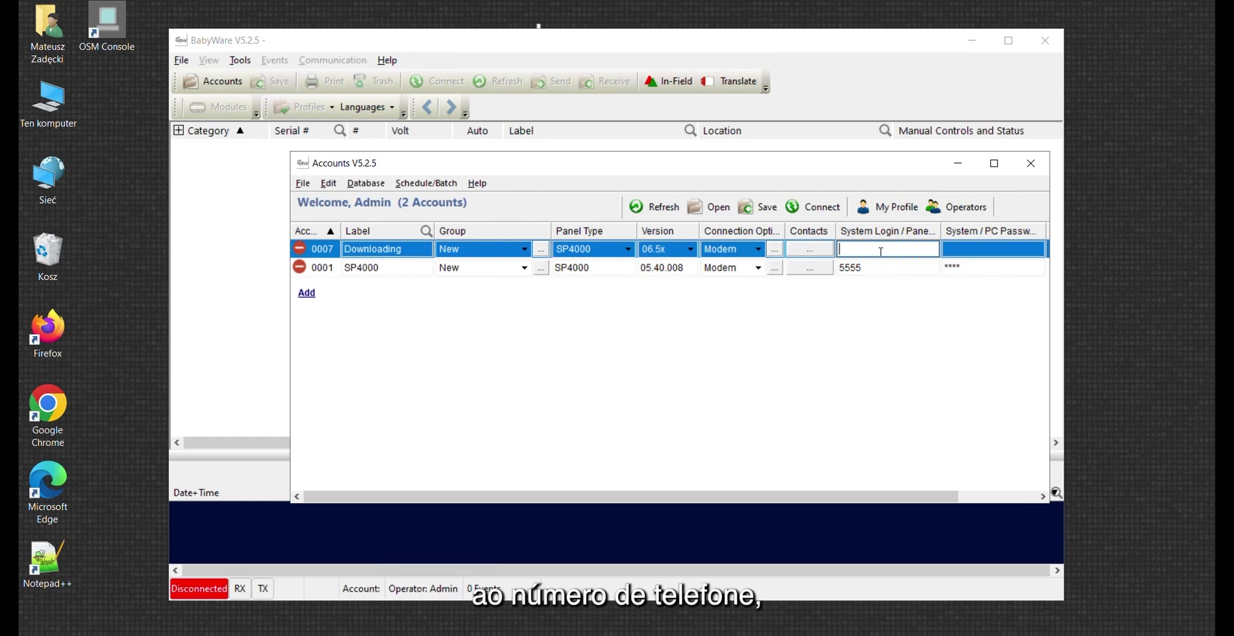
type("5555")
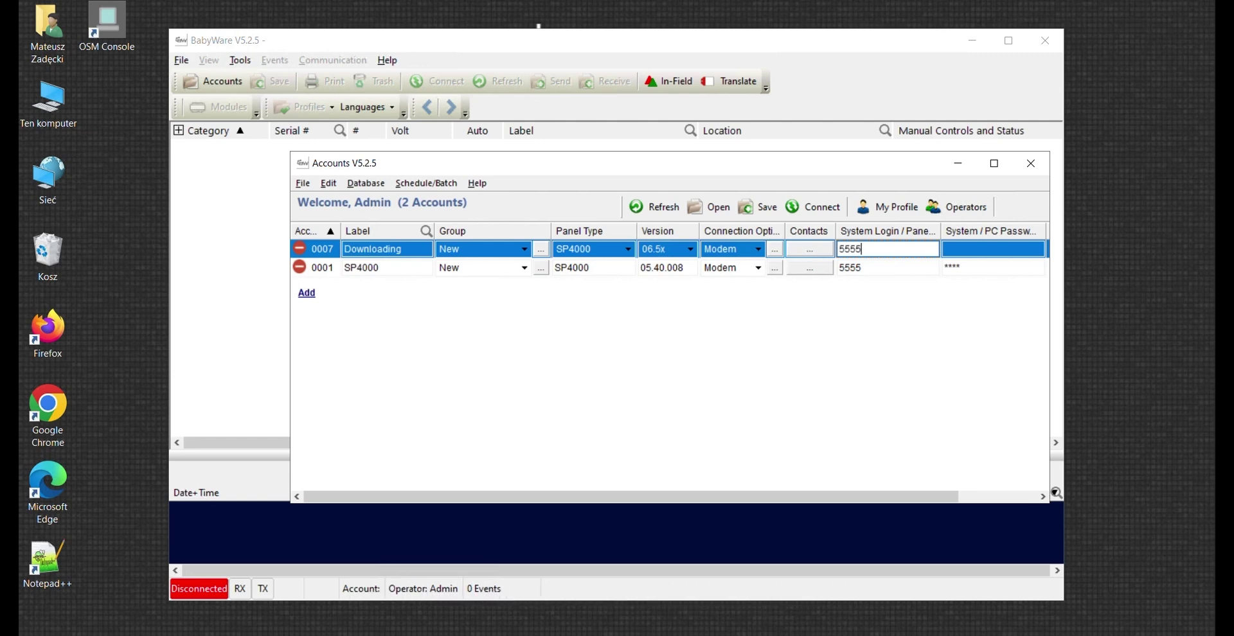
left_click(973, 250)
type("55")
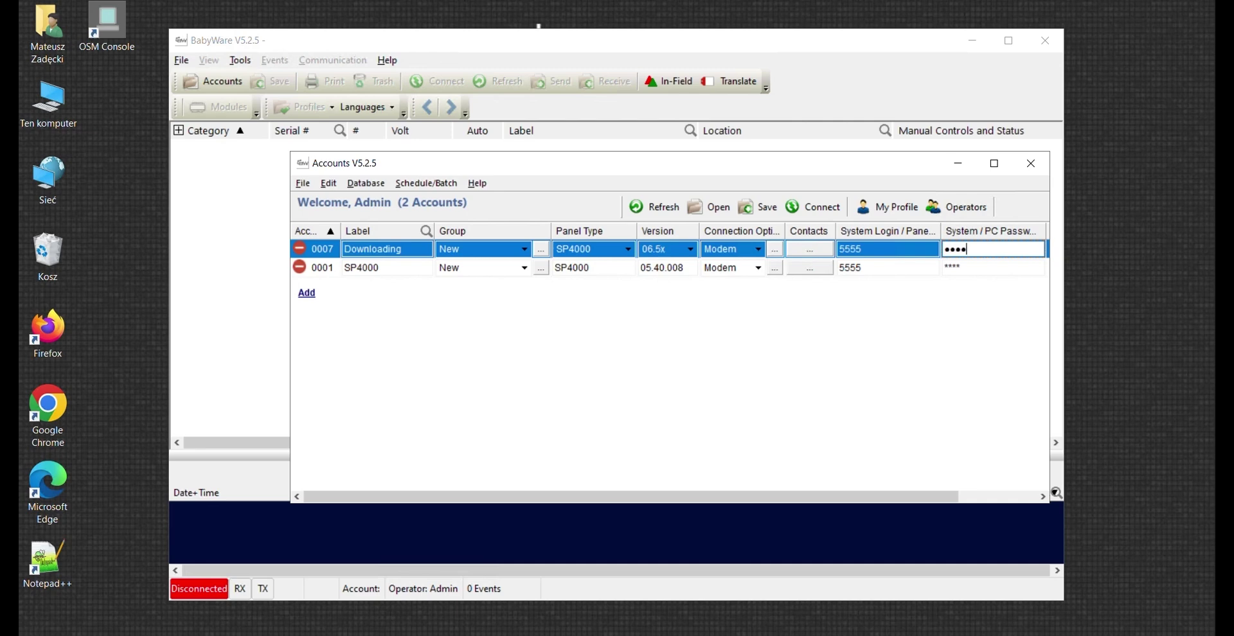
type("55")
key("Return")
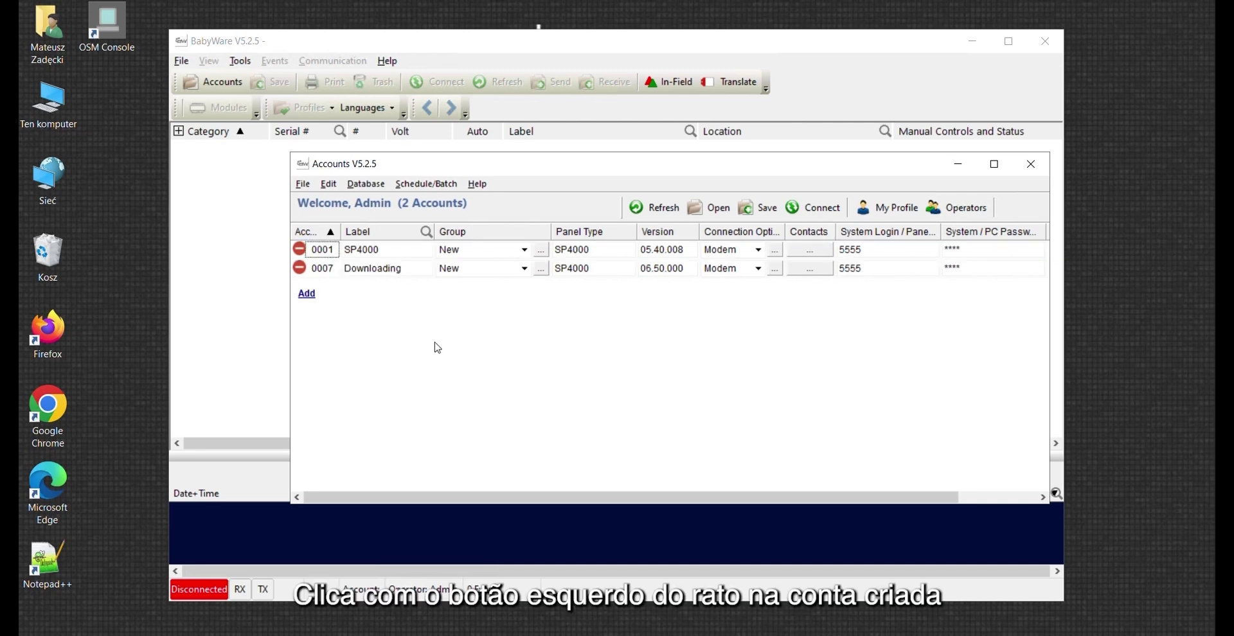
left_click(362, 252)
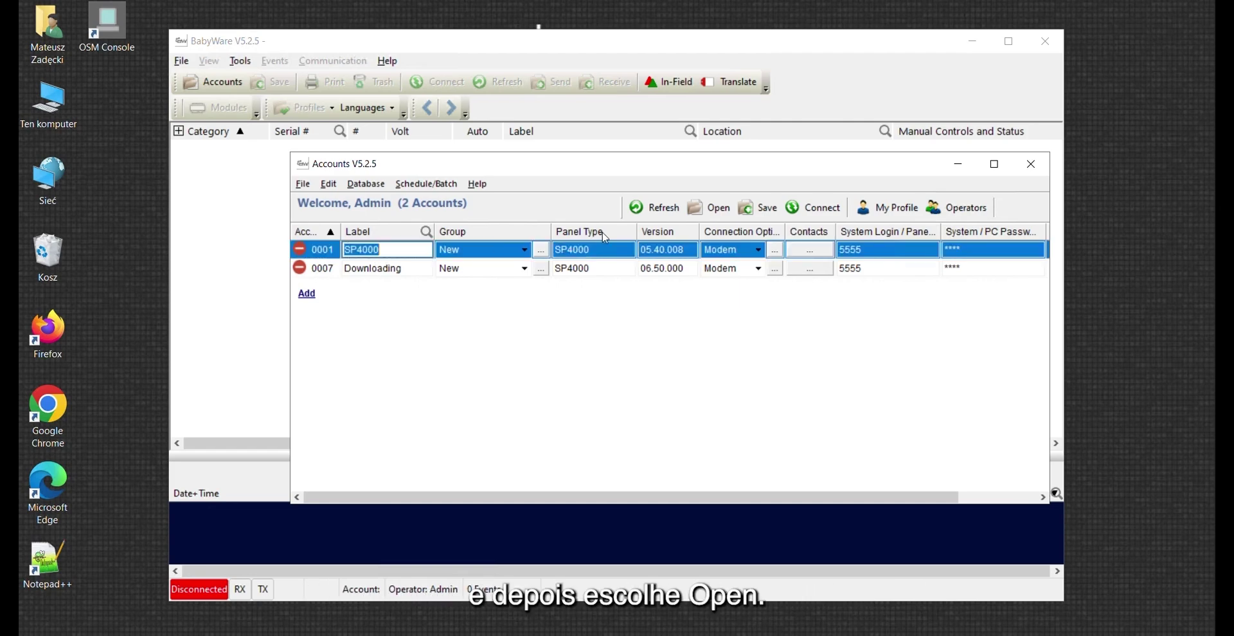
Open the SP4000 account and bring up its Communication Settings
left_click(712, 214)
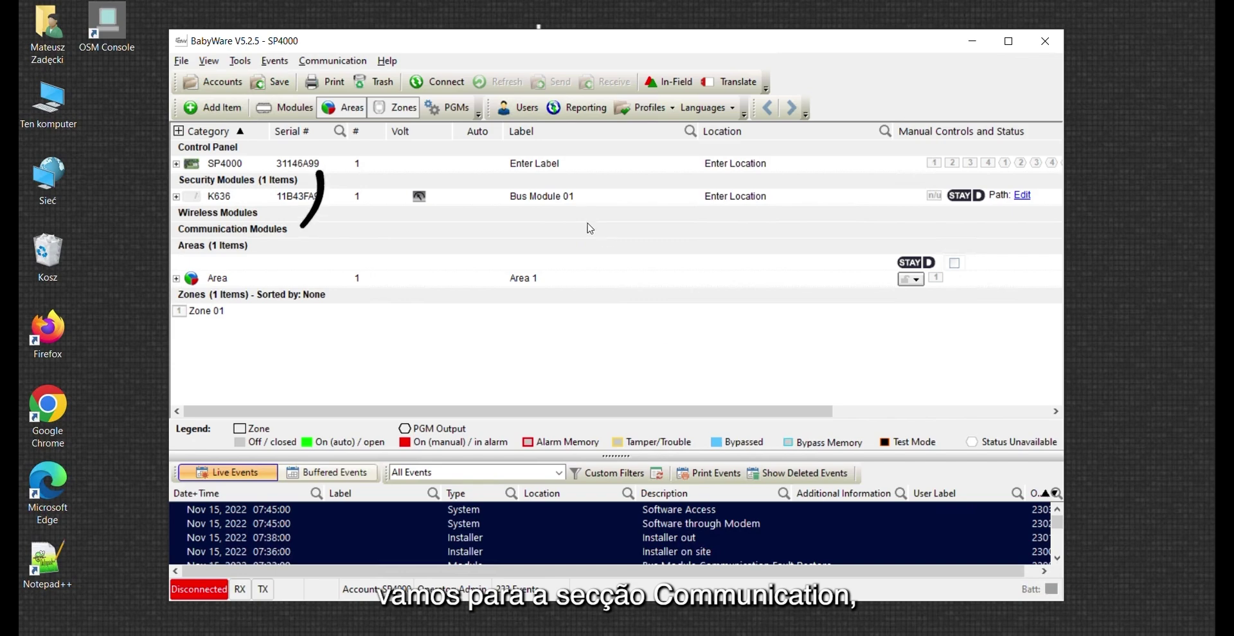
left_click(338, 60)
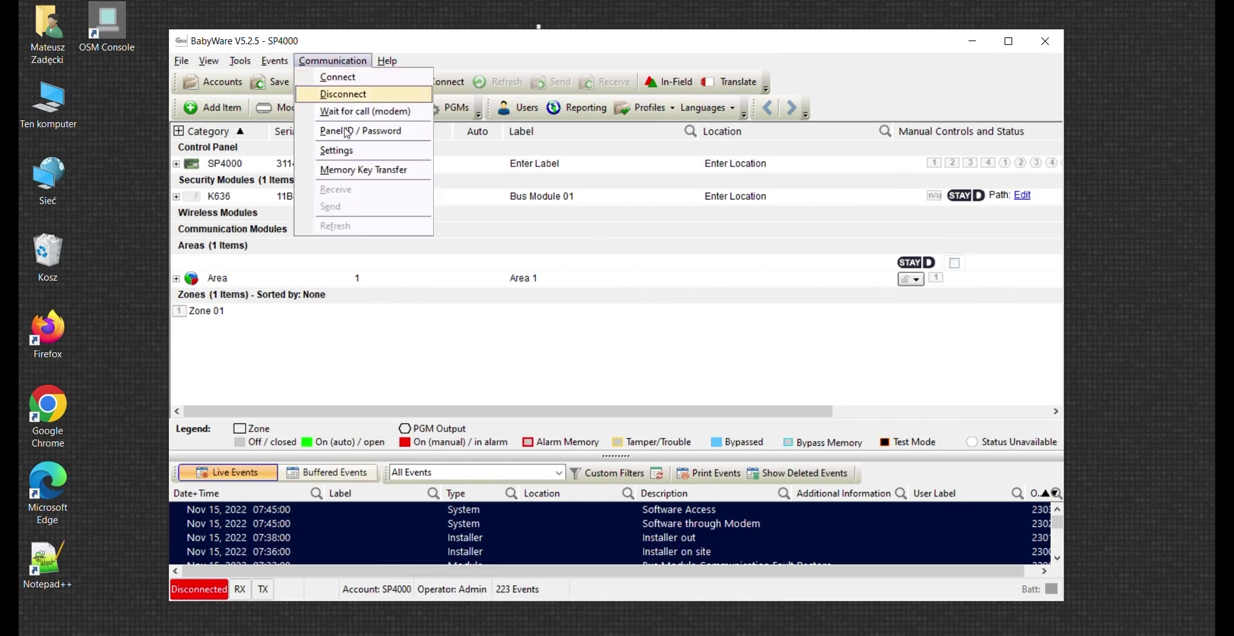
left_click(348, 154)
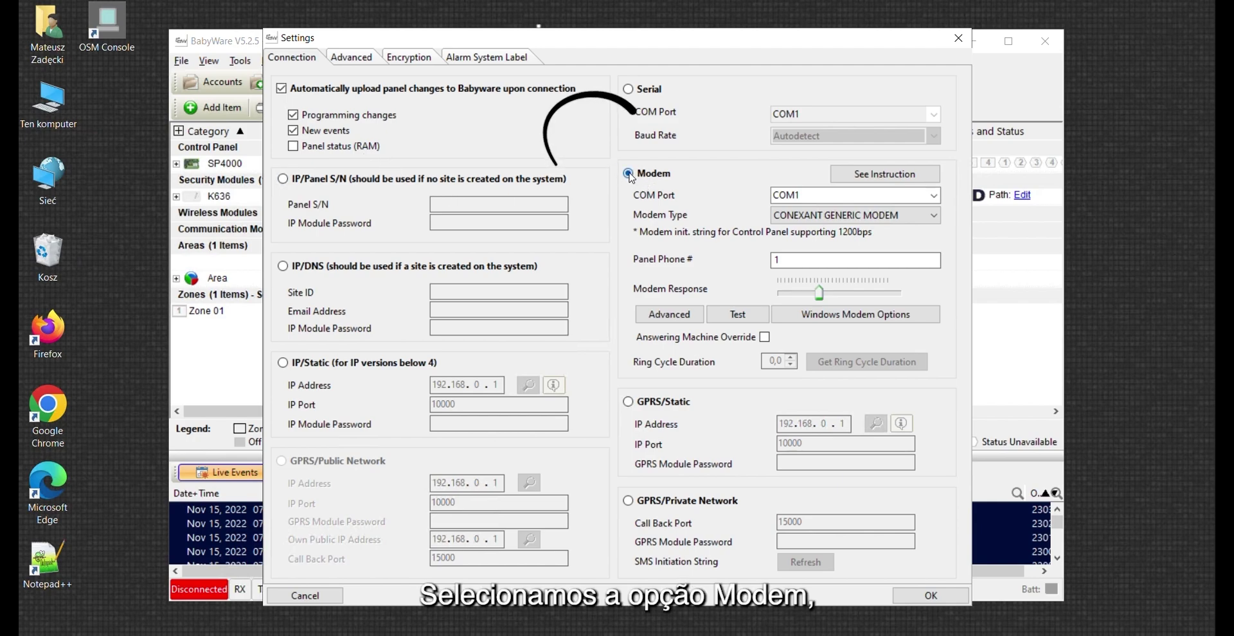
Set the modem to COM Port COM2 with 3COM GENERIC MODEM as the modem type
left_click(800, 194)
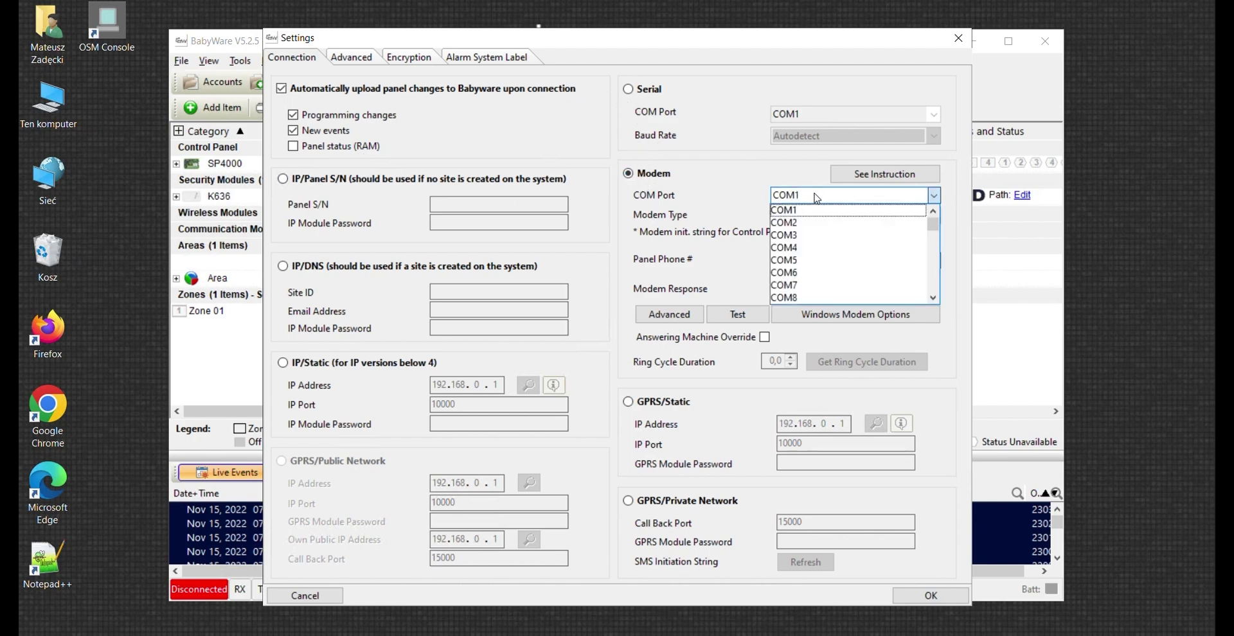
left_click(784, 223)
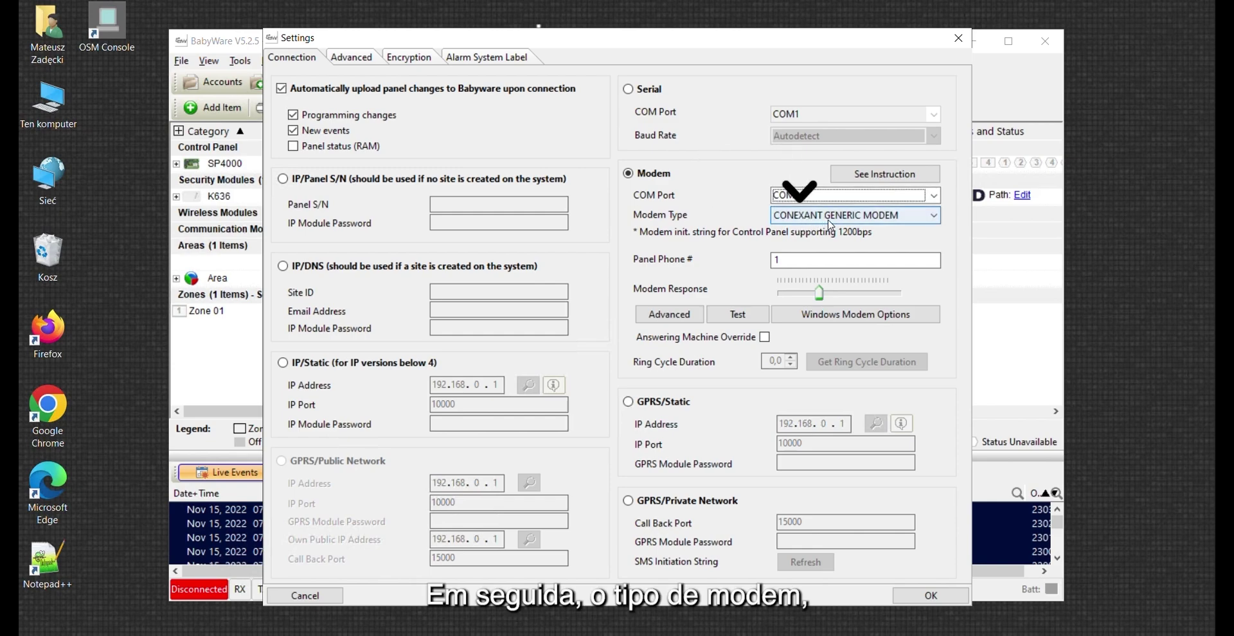
left_click(861, 219)
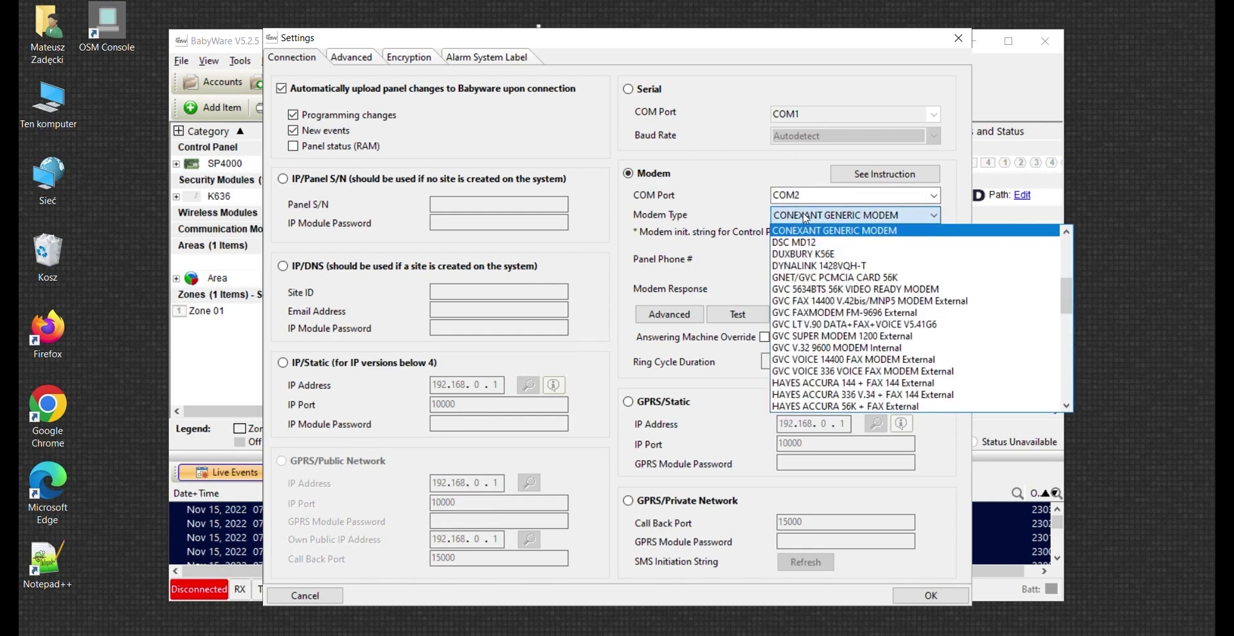
scroll(836, 291, "down", 2)
scroll(836, 292, "down", 10)
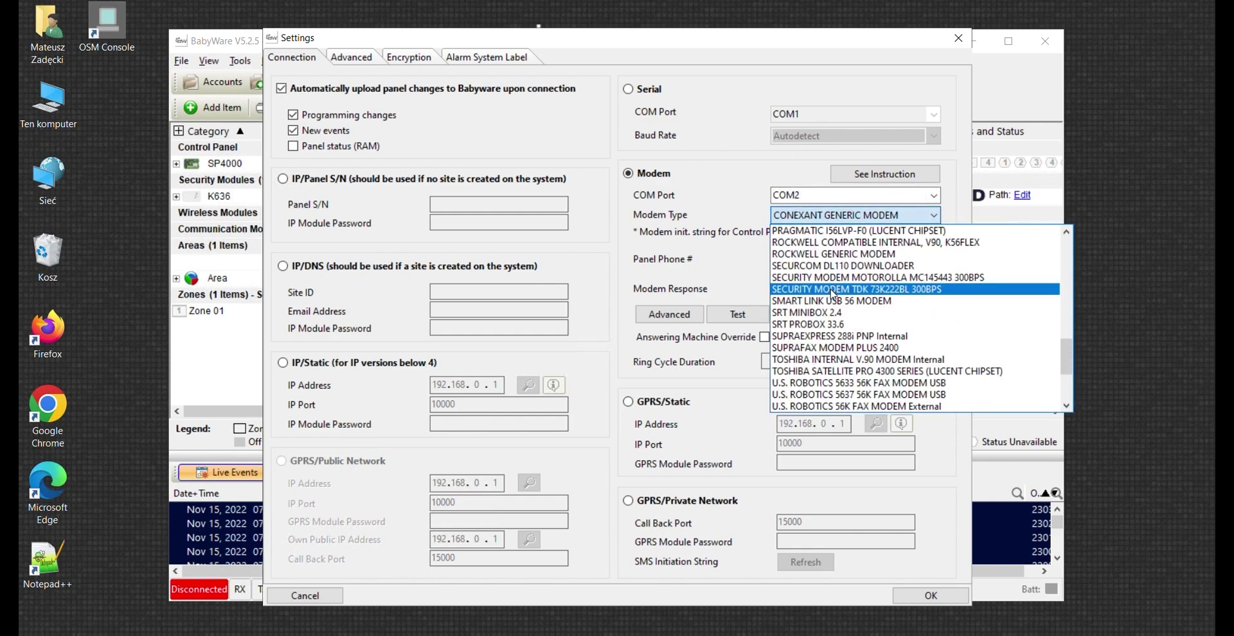
scroll(829, 300, "up", 10)
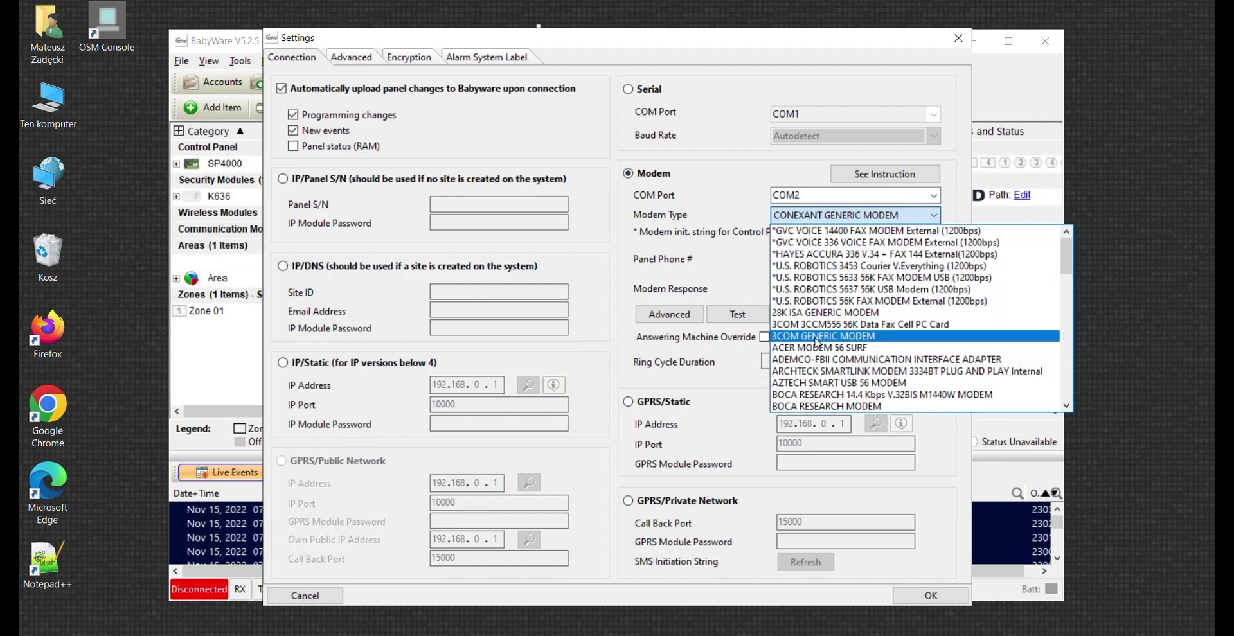
left_click(816, 338)
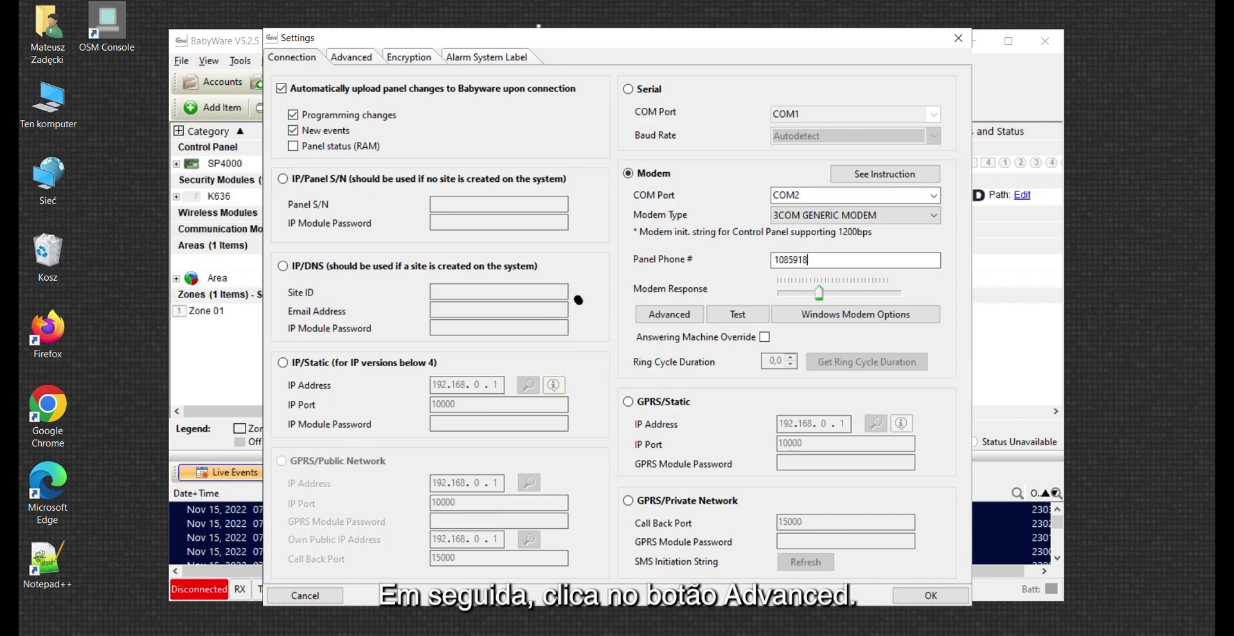
Set advanced modem options to 300 baud with reverse command R and save the settings
left_click(664, 318)
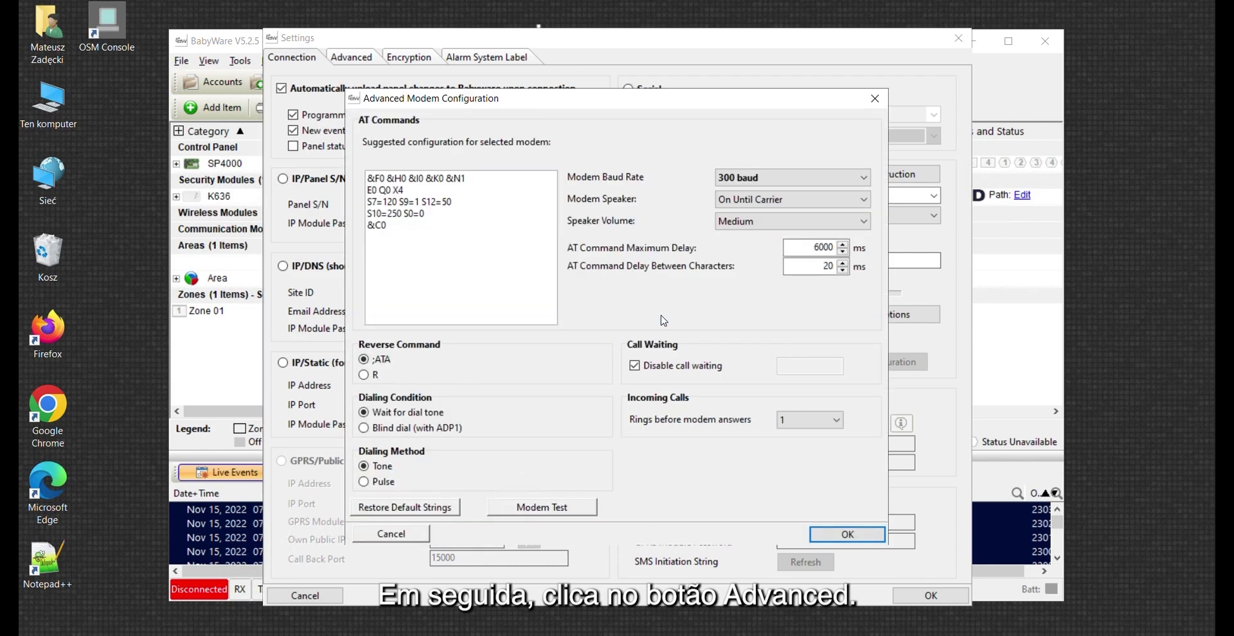
left_click(777, 183)
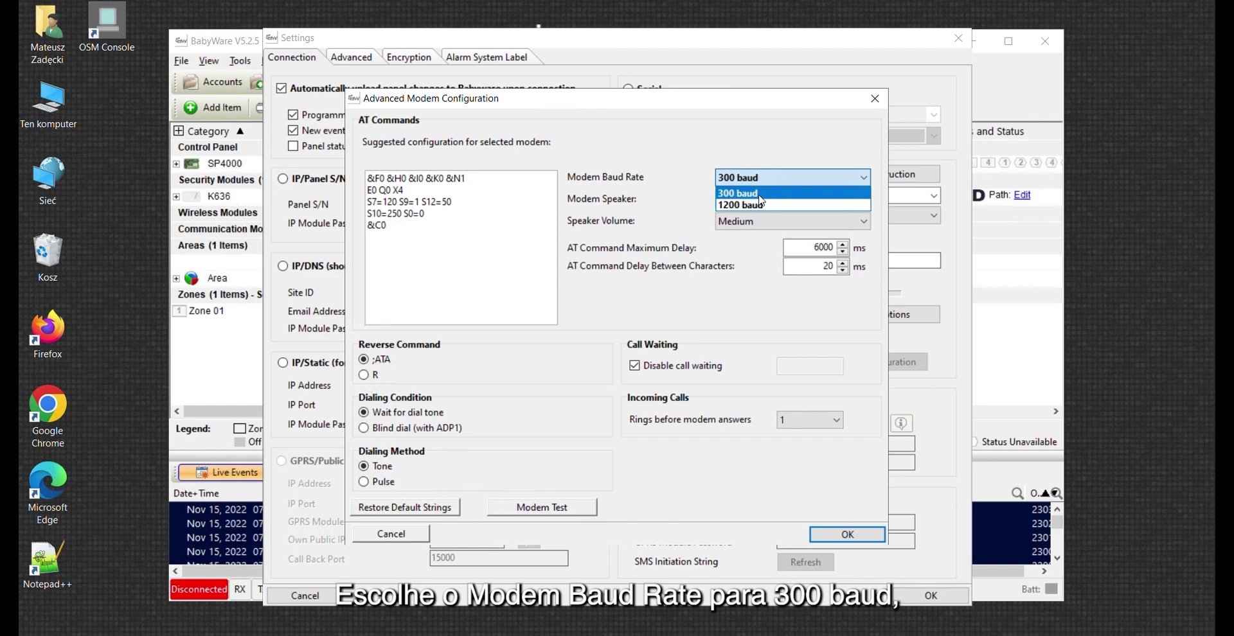
left_click(736, 193)
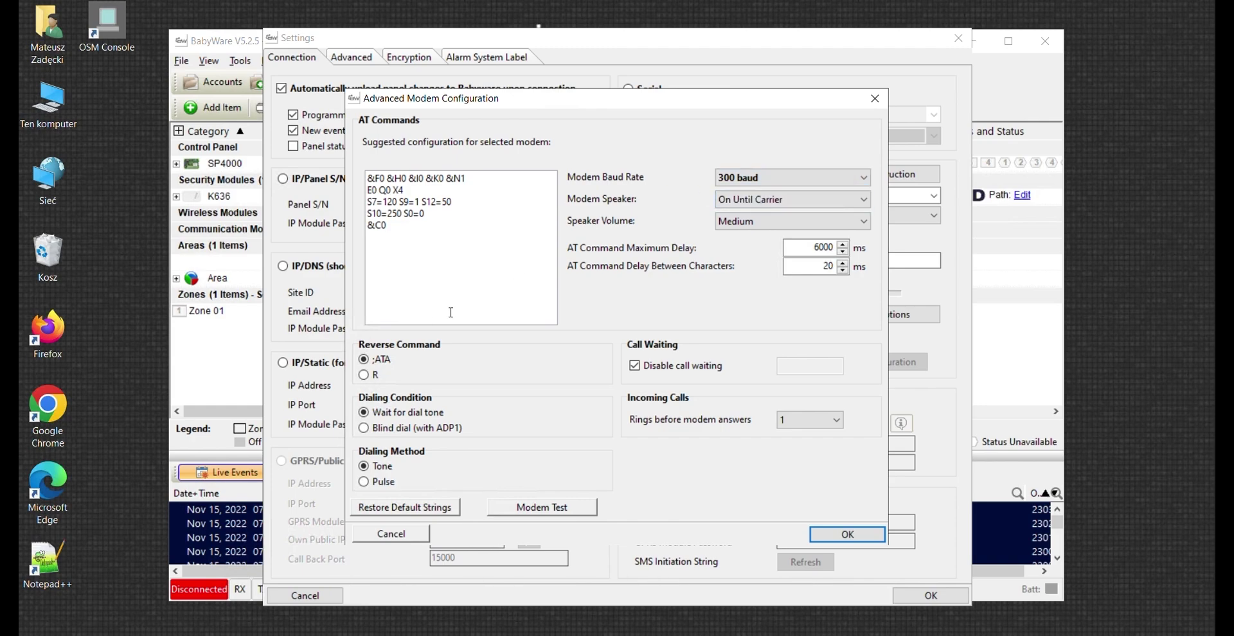
left_click(365, 375)
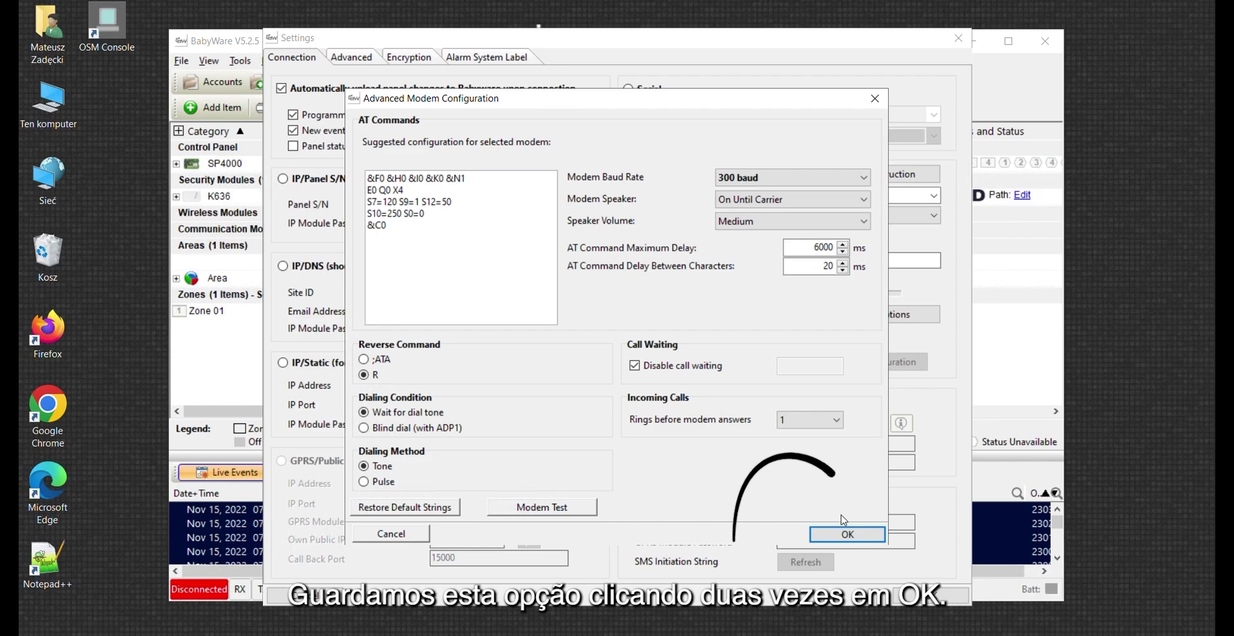
left_click(847, 535)
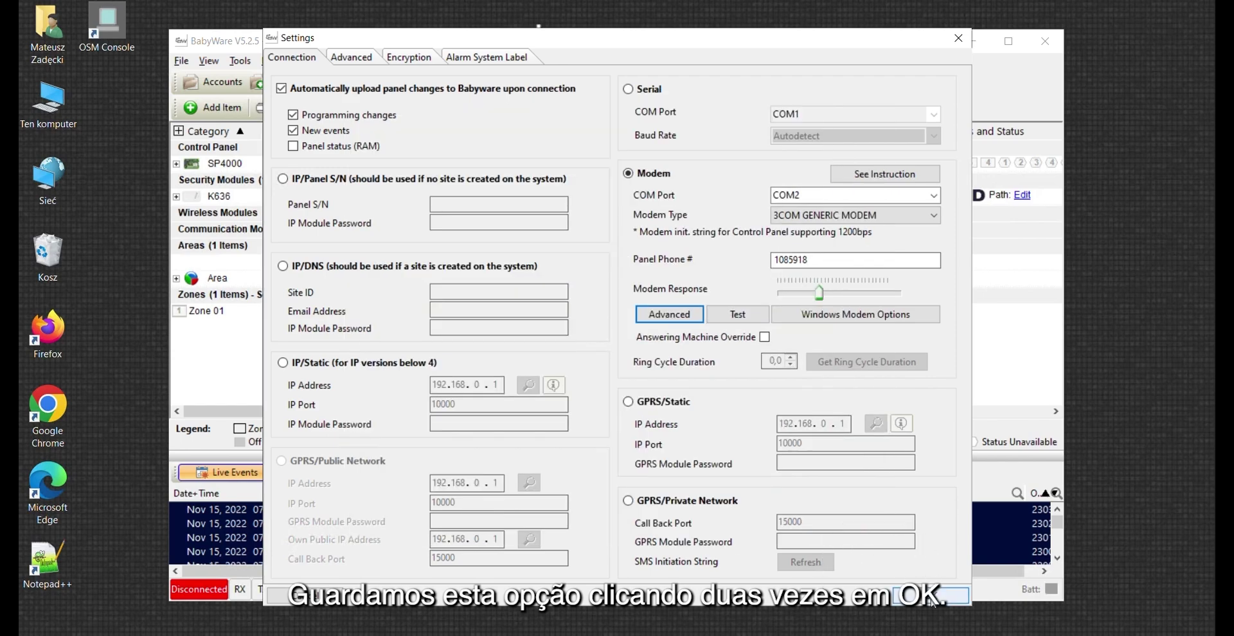
left_click(939, 596)
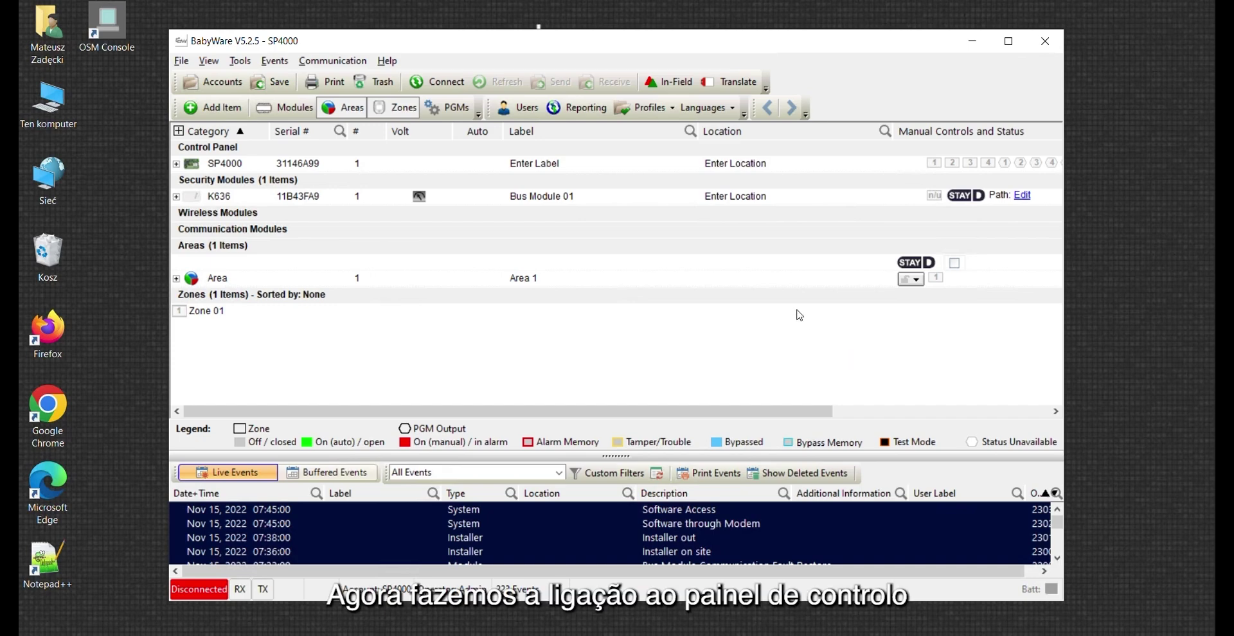
Connect to the SP4000 panel over the modem and close the completed progress report
left_click(448, 83)
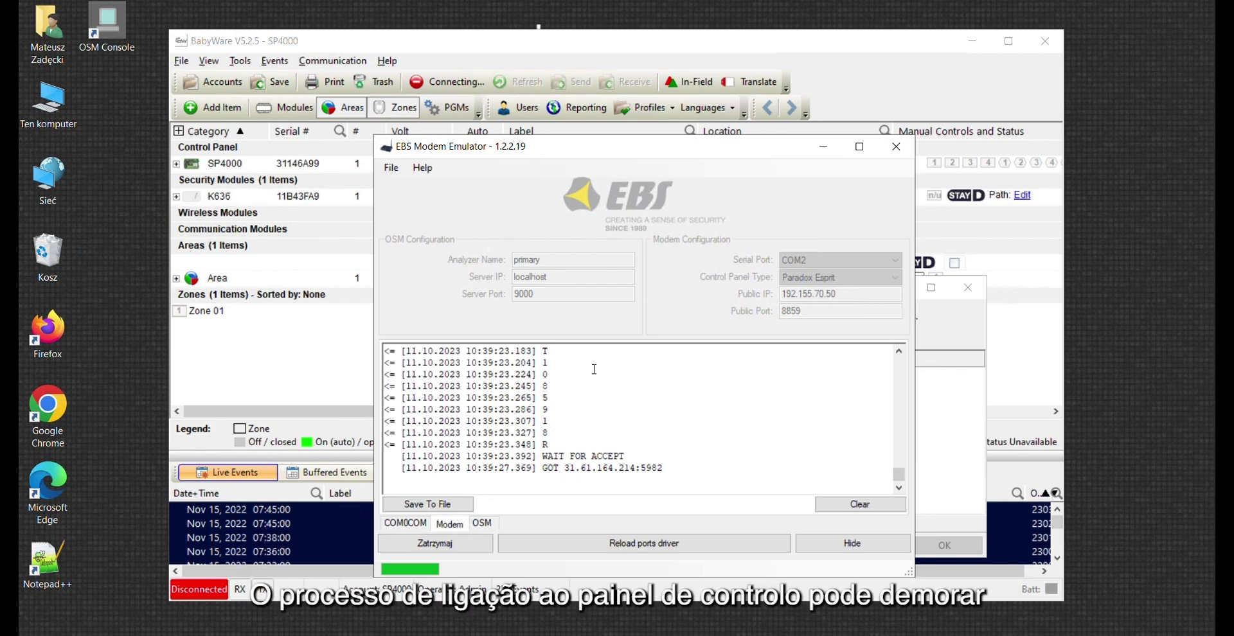
left_click(825, 145)
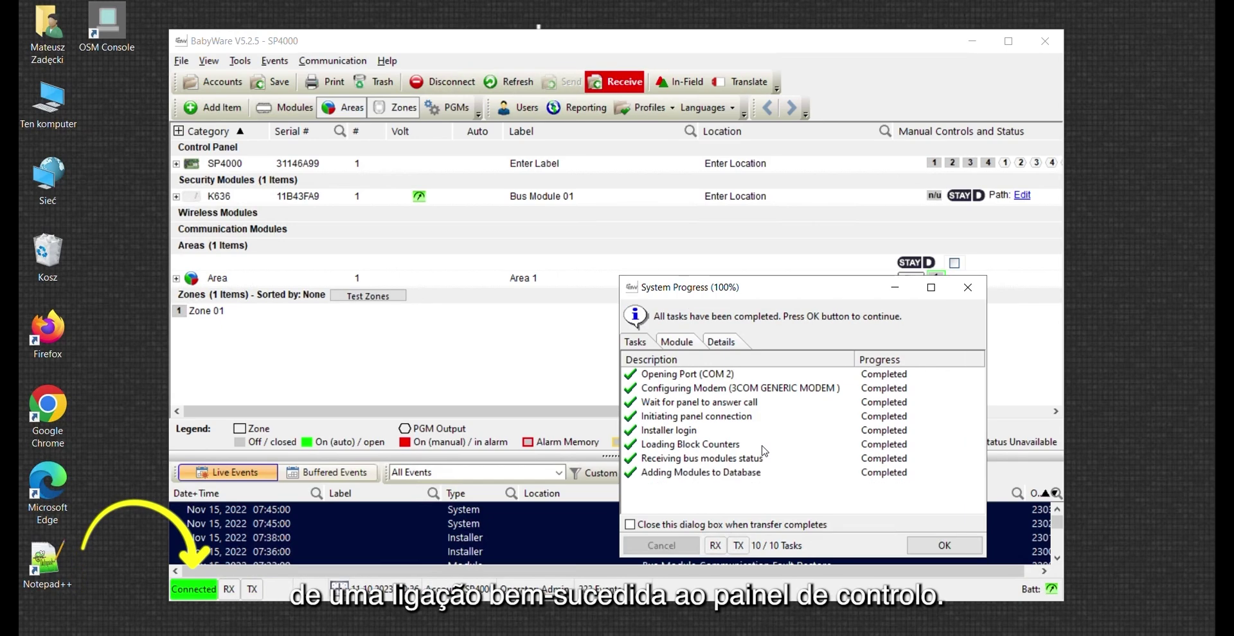
left_click(955, 548)
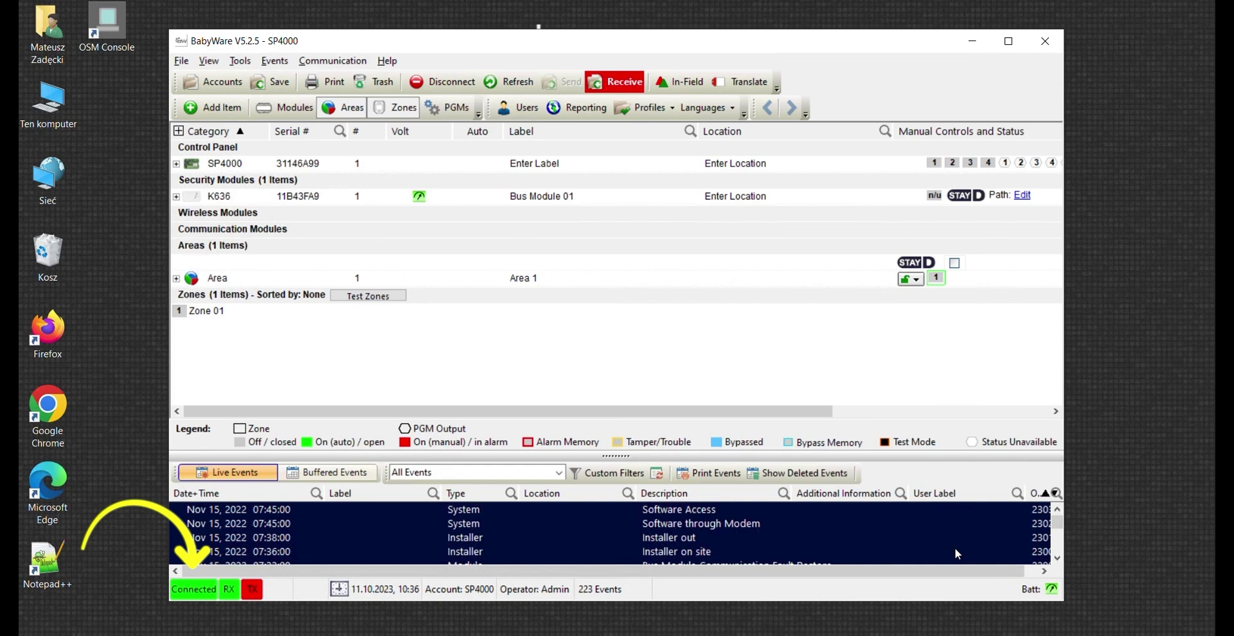